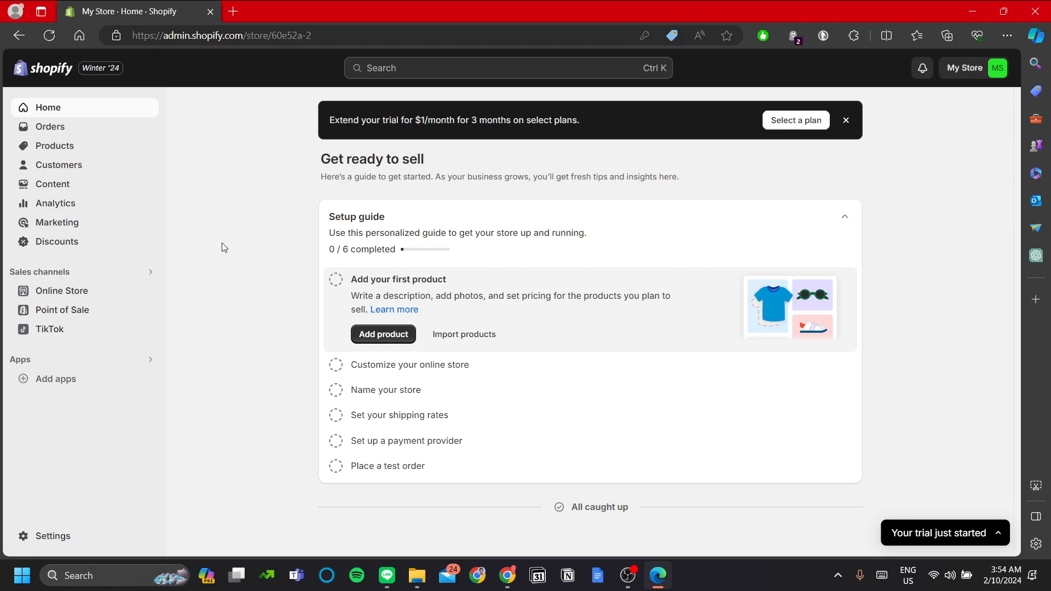
Open the store's TikTok sales channel and look over its channel overview.
{"action": "left_click", "coordinate": [64, 332]}
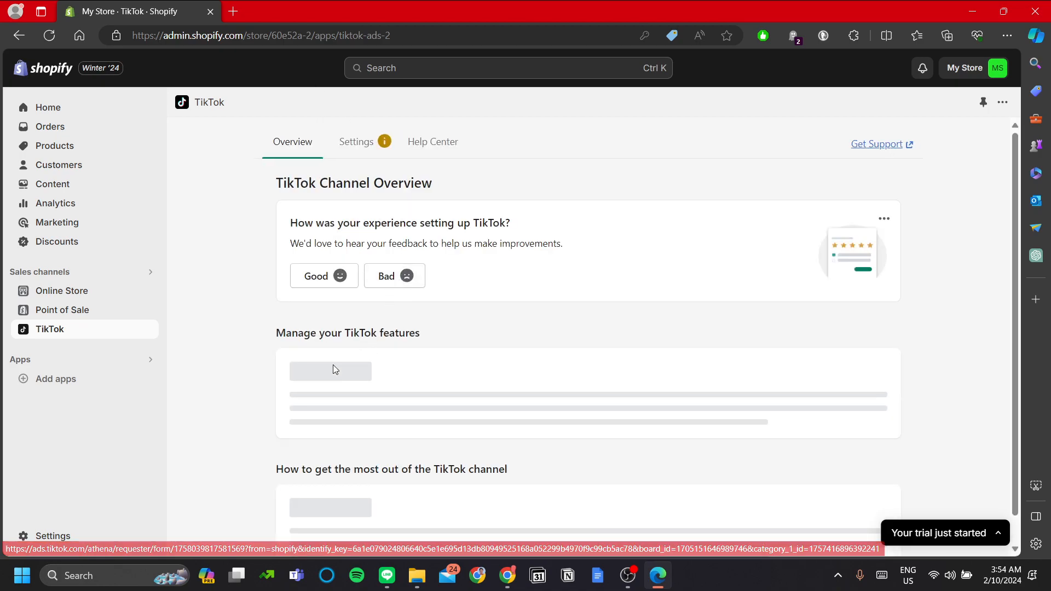
{"action": "scroll", "coordinate": [266, 229], "scroll_direction": "down", "scroll_amount": 3}
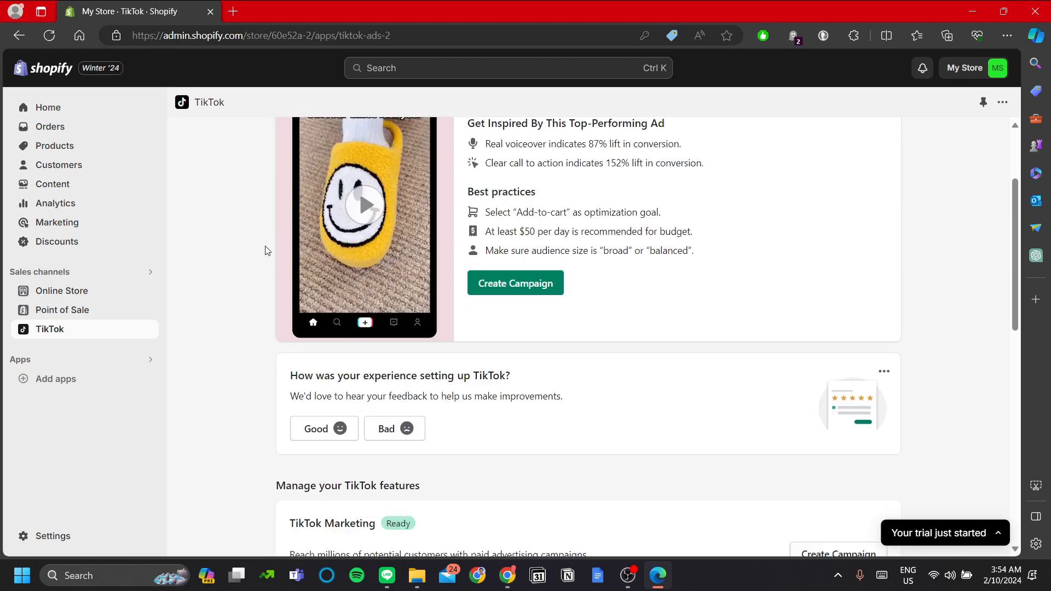
{"action": "scroll", "coordinate": [269, 251], "scroll_direction": "up", "scroll_amount": 2}
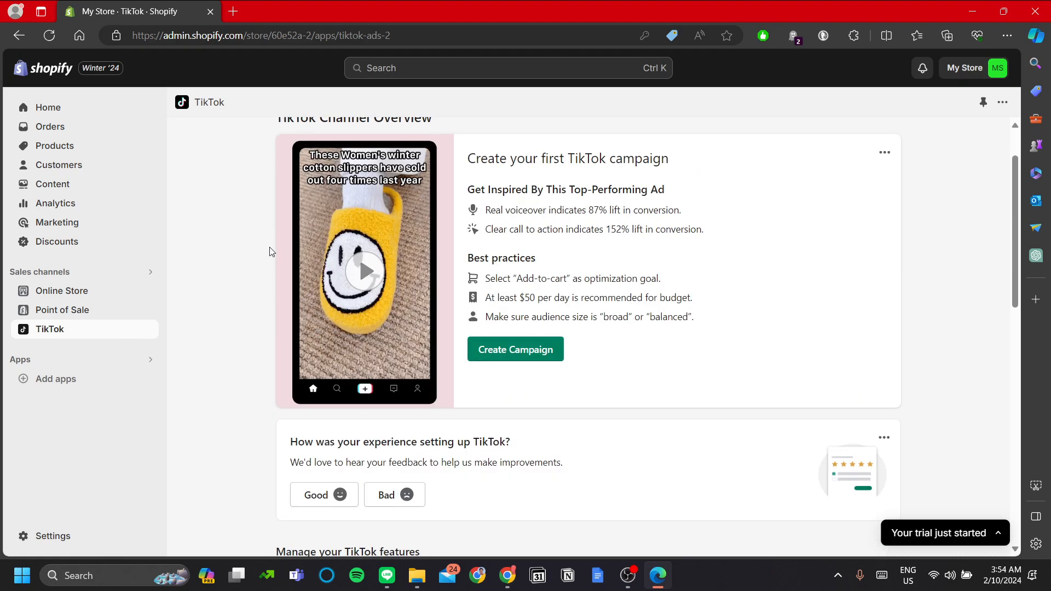
{"action": "scroll", "coordinate": [271, 251], "scroll_direction": "up", "scroll_amount": 1}
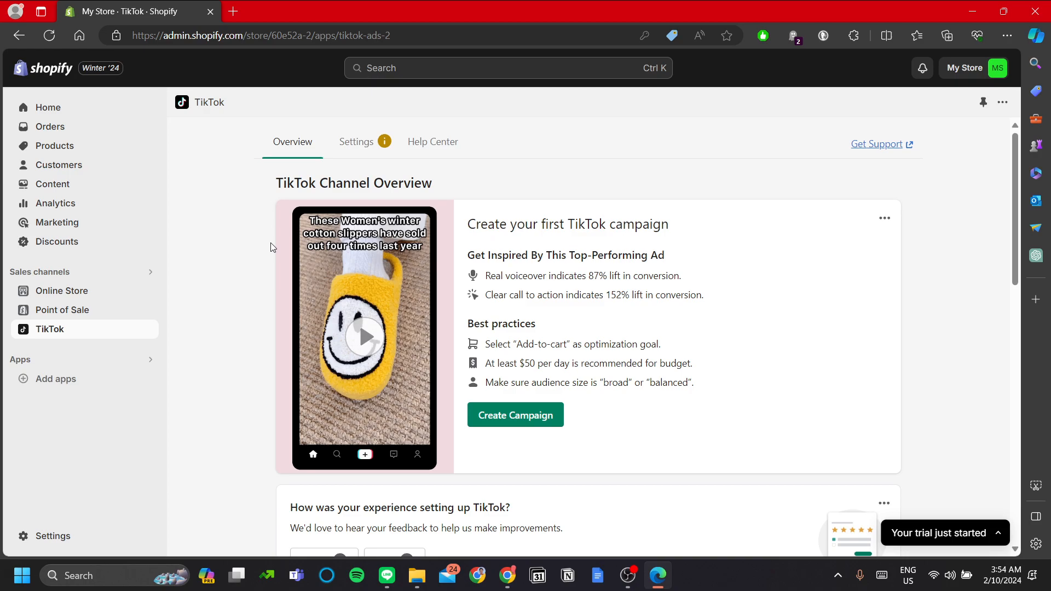
Open the TikTok Business Center site (business.tiktok.com) in a new browser tab and look over its landing page.
{"action": "left_click", "coordinate": [234, 13]}
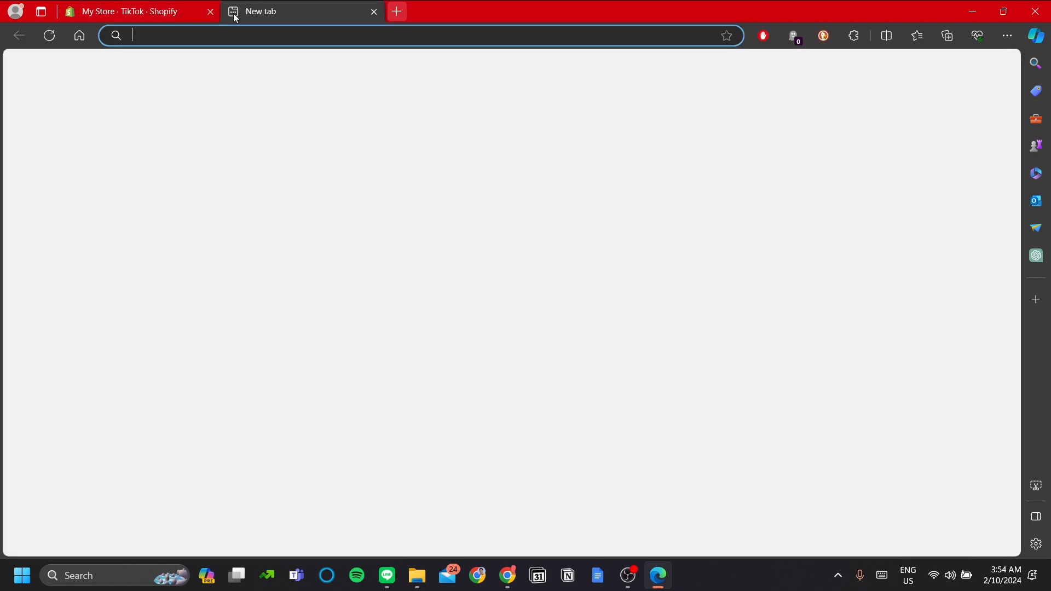
{"action": "type", "text": "nusi"}
{"action": "key", "text": "BackSpace"}
{"action": "key", "text": "BackSpace"}
{"action": "key", "text": "BackSpace"}
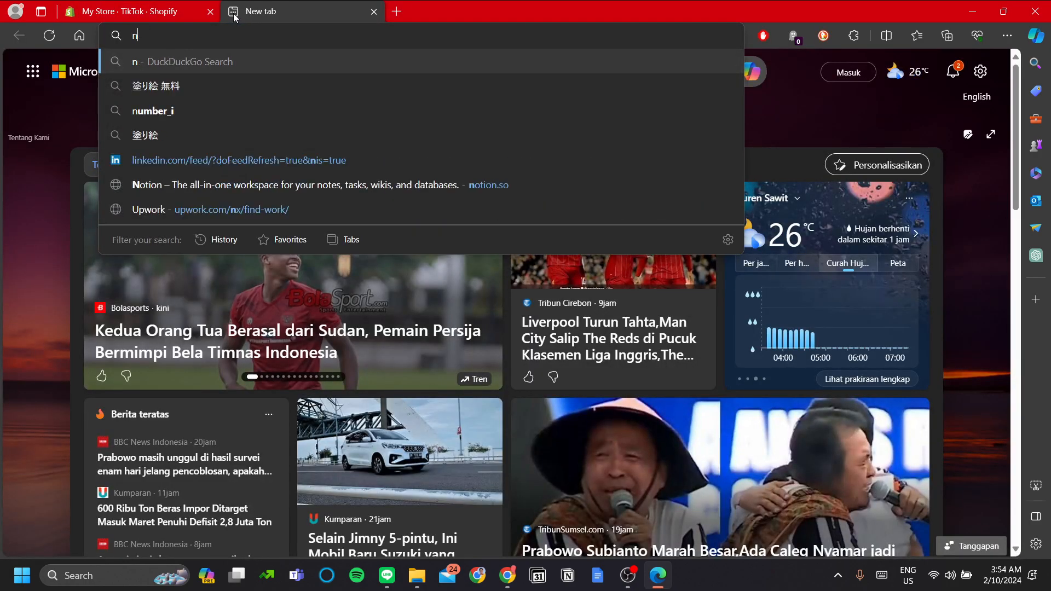
{"action": "key", "text": "BackSpace"}
{"action": "type", "text": "bus"}
{"action": "key", "text": "Return"}
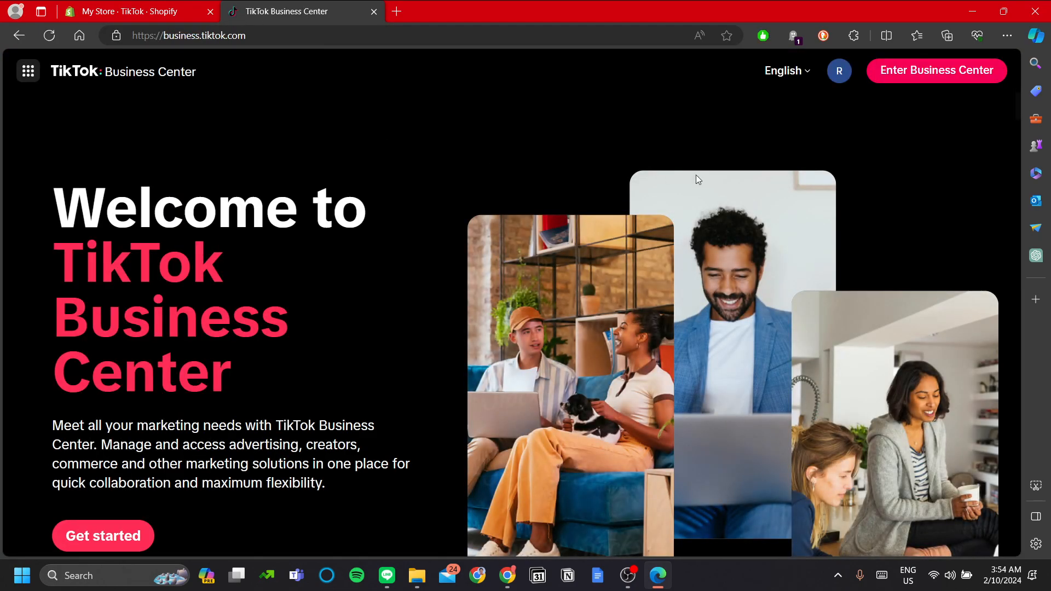
{"action": "scroll", "coordinate": [172, 518], "scroll_direction": "down", "scroll_amount": 2}
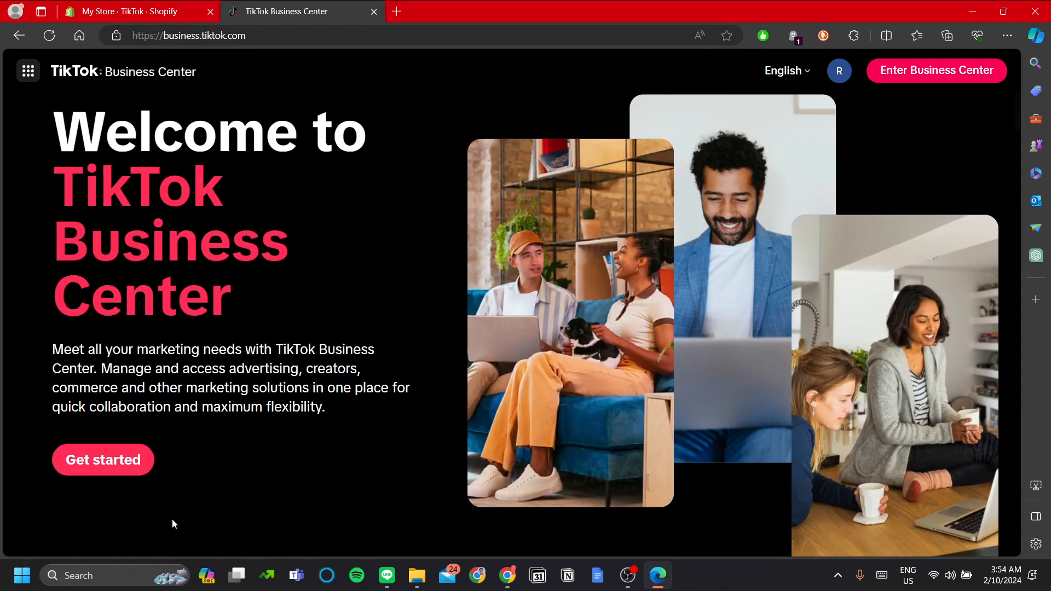
{"action": "scroll", "coordinate": [343, 470], "scroll_direction": "up", "scroll_amount": 2}
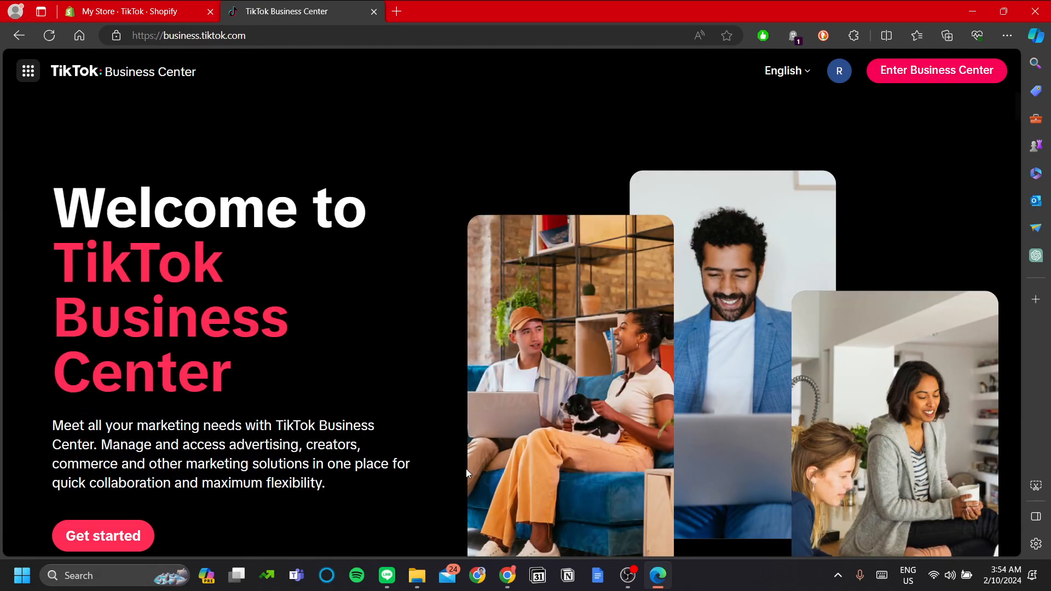
Return to the Shopify TikTok channel overview and start creating the first TikTok campaign.
{"action": "left_click", "coordinate": [162, 10]}
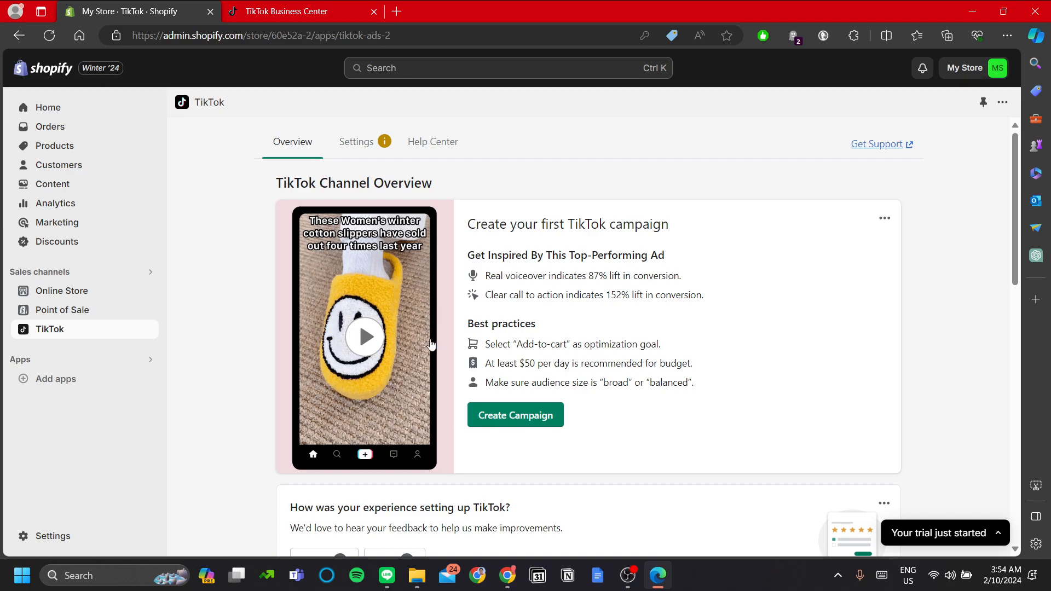
{"action": "scroll", "coordinate": [433, 345], "scroll_direction": "down", "scroll_amount": 1}
{"action": "scroll", "coordinate": [437, 311], "scroll_direction": "up", "scroll_amount": 1}
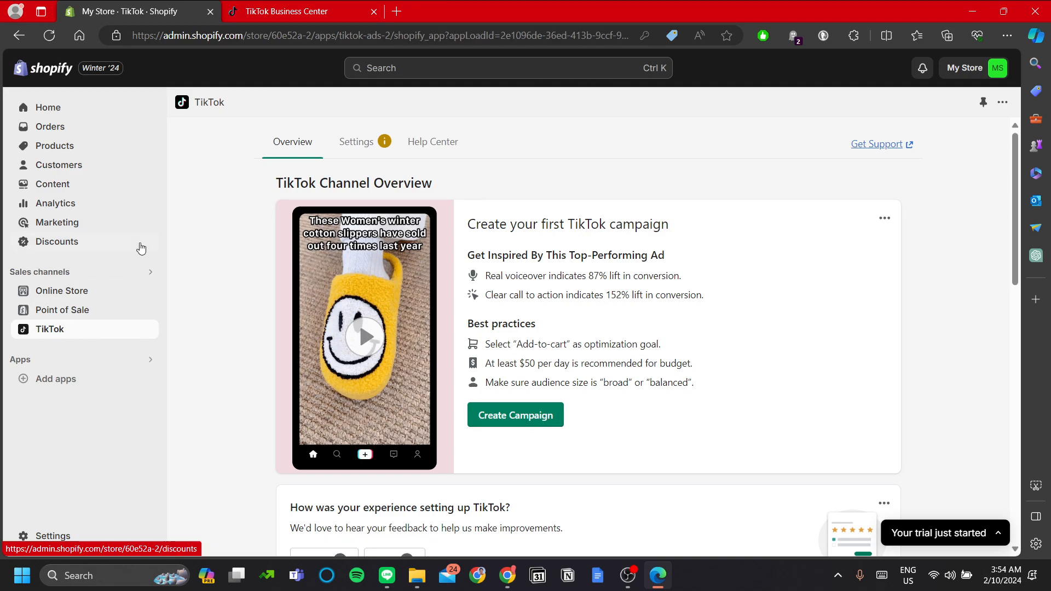
{"action": "left_click", "coordinate": [516, 419]}
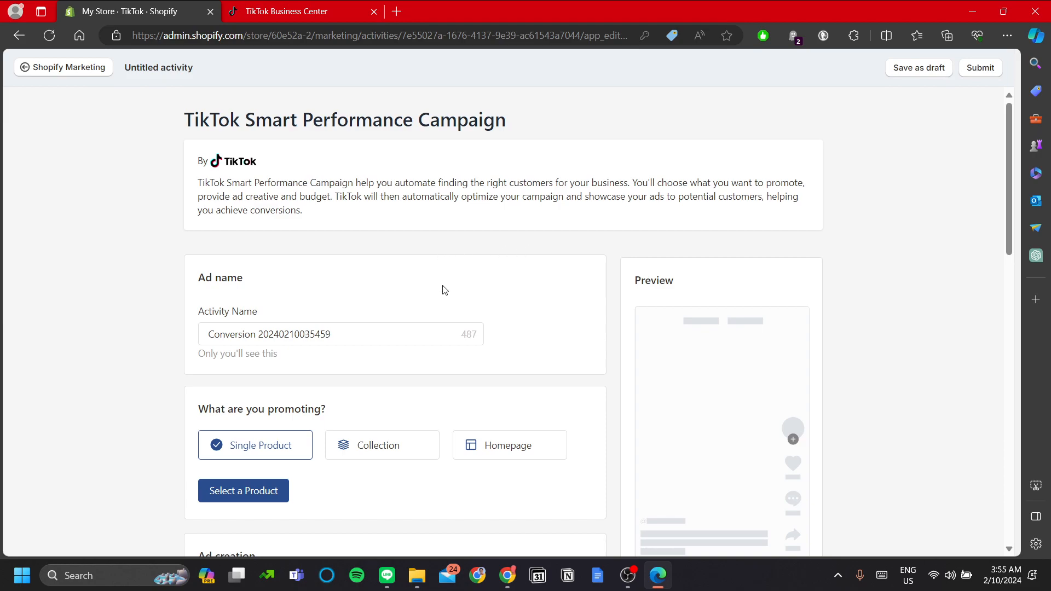
Replace the campaign's activity name with "Launching 2024".
{"action": "scroll", "coordinate": [444, 290], "scroll_direction": "down", "scroll_amount": 1}
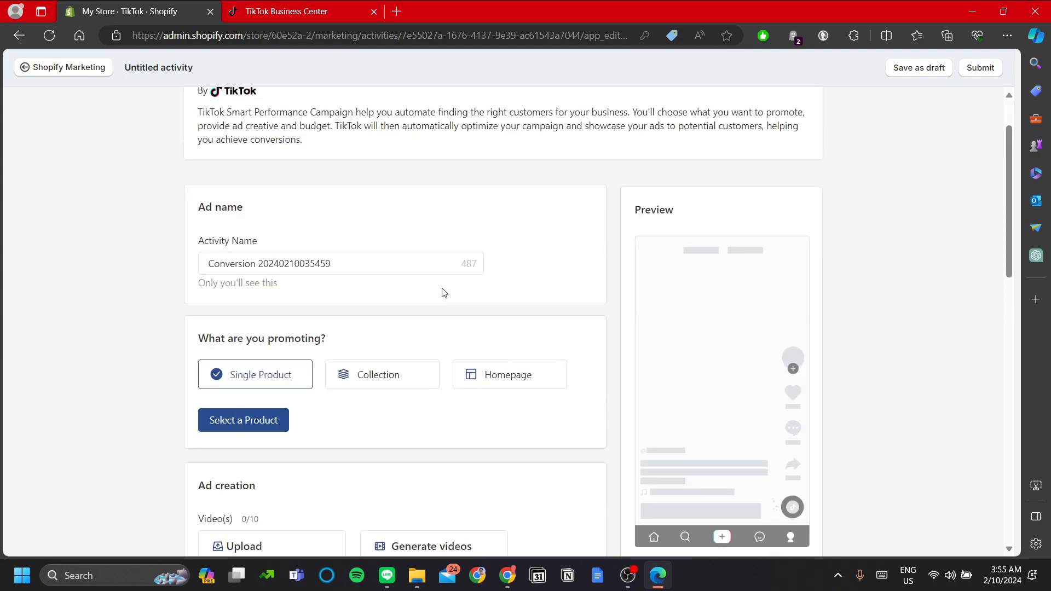
{"action": "left_click", "coordinate": [404, 268]}
{"action": "triple_click", "coordinate": [240, 272]}
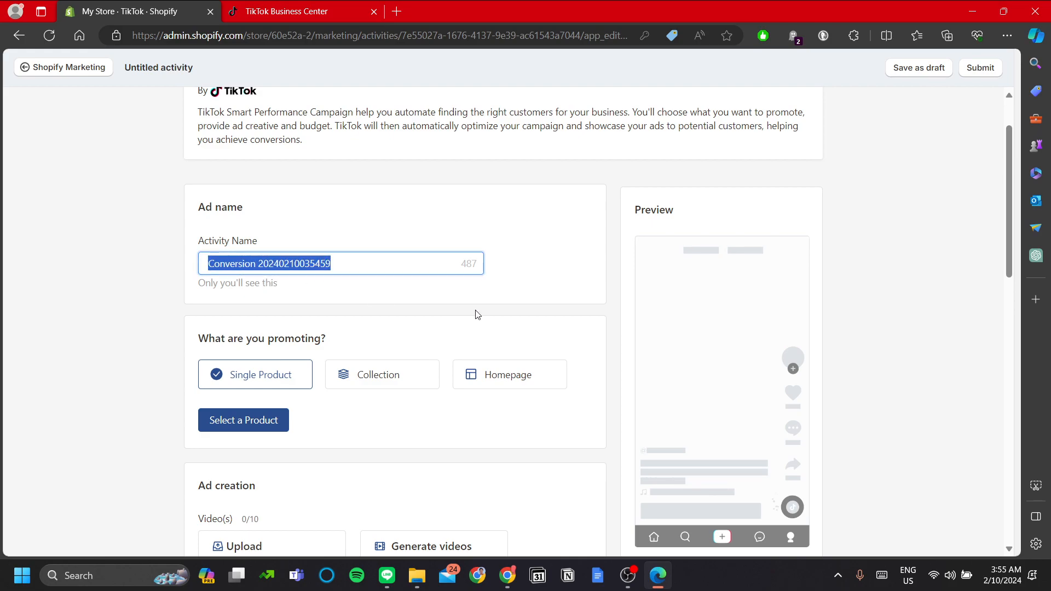
{"action": "scroll", "coordinate": [477, 315], "scroll_direction": "up", "scroll_amount": 1}
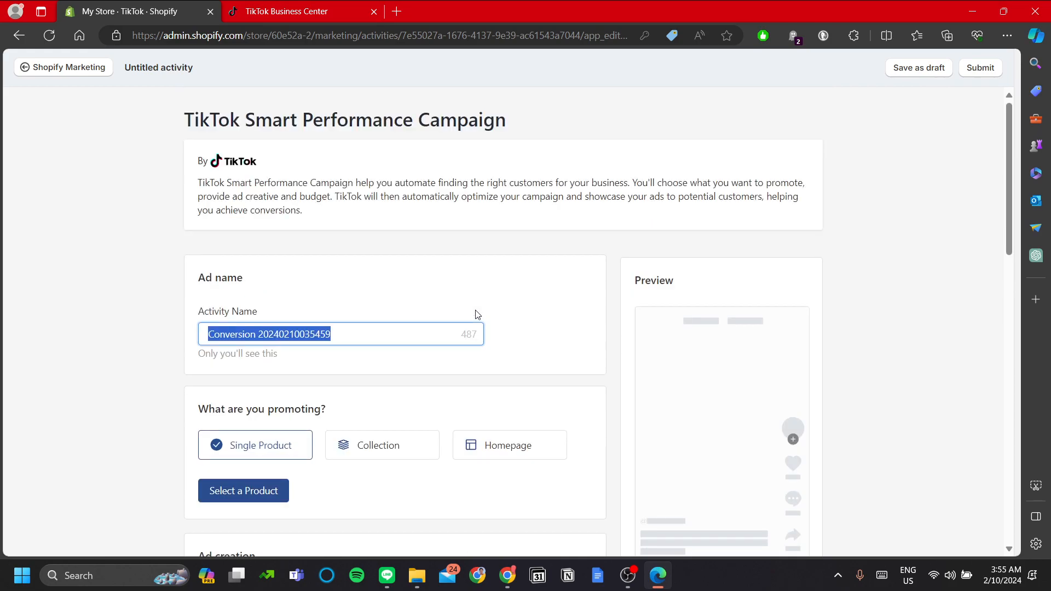
{"action": "scroll", "coordinate": [474, 317], "scroll_direction": "down", "scroll_amount": 1}
{"action": "left_click", "coordinate": [399, 284]}
{"action": "left_click", "coordinate": [355, 270]}
{"action": "triple_click", "coordinate": [300, 261]}
{"action": "left_click", "coordinate": [395, 265]}
{"action": "left_click_drag", "start_coordinate": [381, 269], "coordinate": [74, 264]}
{"action": "left_click", "coordinate": [396, 299]}
{"action": "triple_click", "coordinate": [400, 268]}
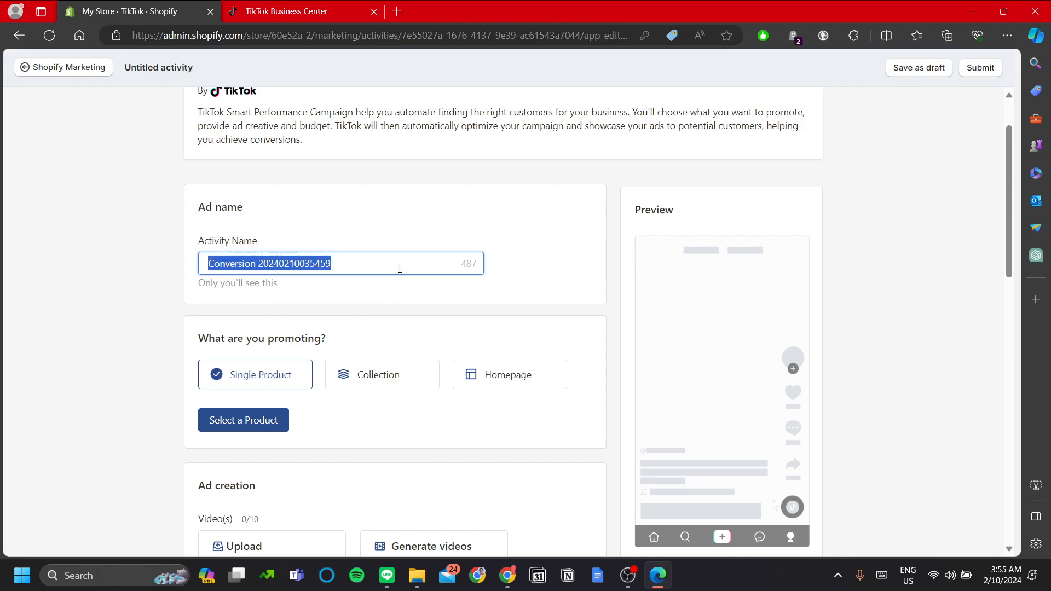
{"action": "type", "text": "Laun"}
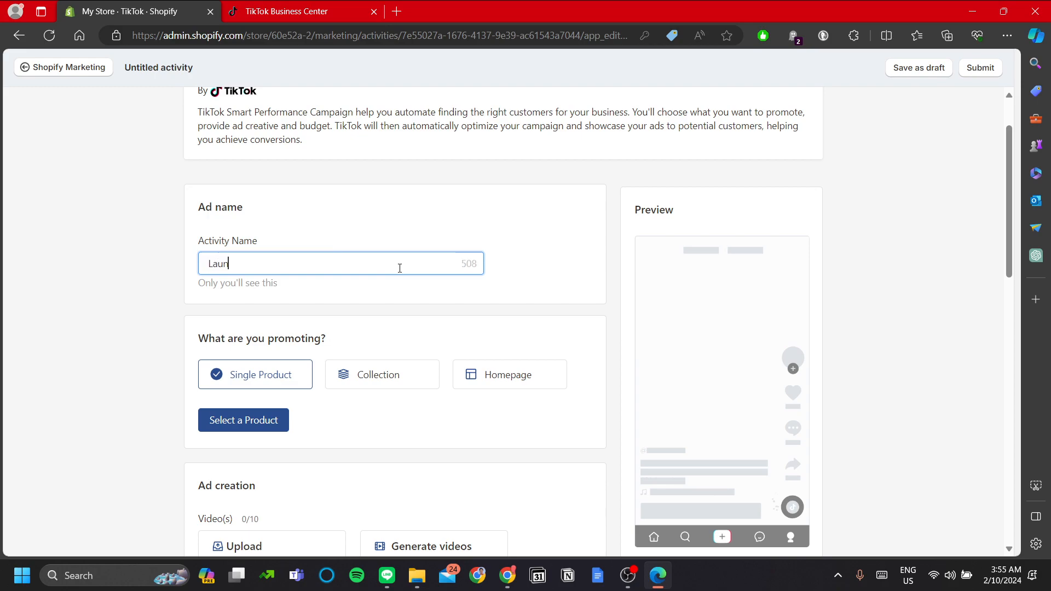
{"action": "type", "text": "ching 2024"}
{"action": "left_click", "coordinate": [526, 235]}
Compare the Single Product and Collection promotion options, and set the campaign to promote the store's Homepage.
{"action": "scroll", "coordinate": [490, 441], "scroll_direction": "down", "scroll_amount": 1}
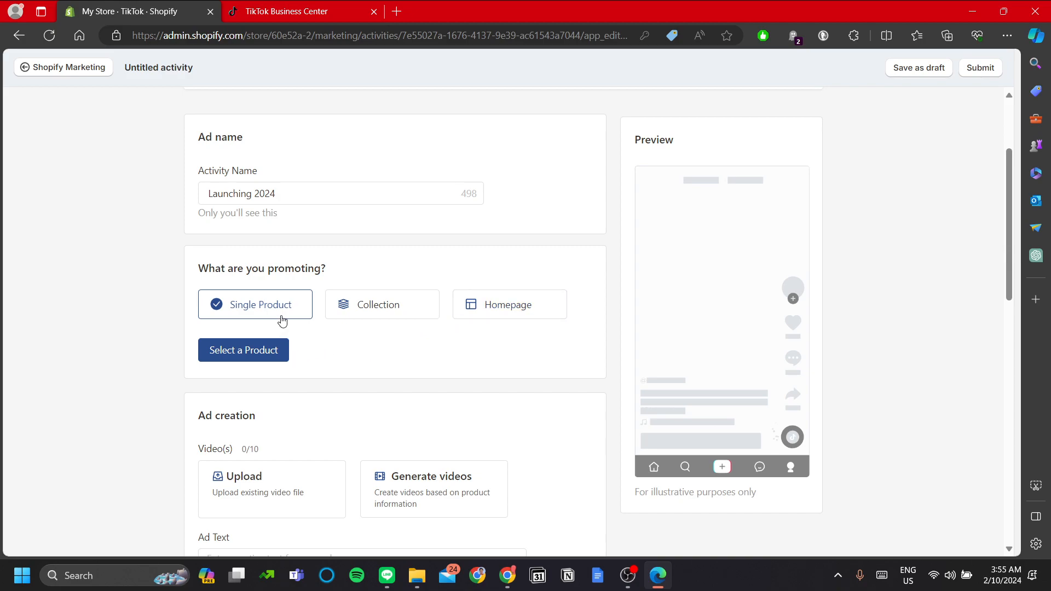
{"action": "left_click", "coordinate": [403, 314]}
{"action": "left_click", "coordinate": [474, 310]}
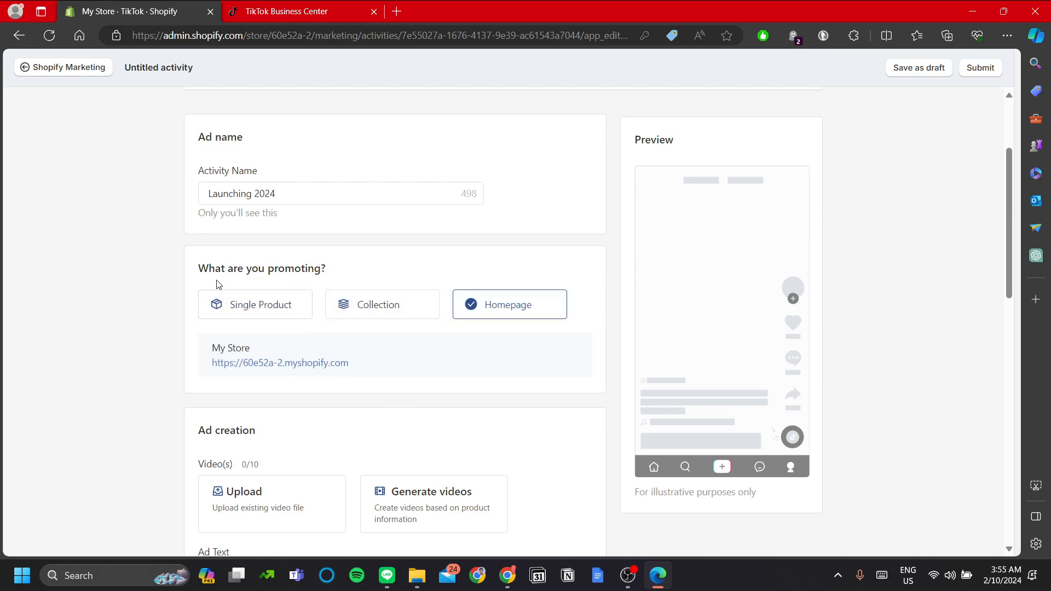
{"action": "left_click", "coordinate": [310, 305]}
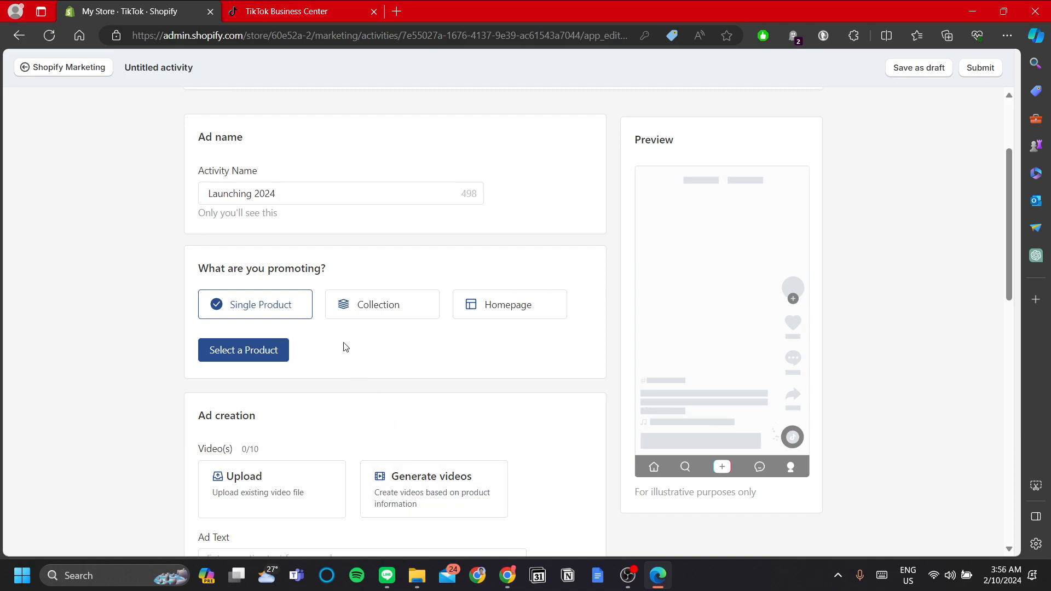
{"action": "left_click", "coordinate": [364, 316]}
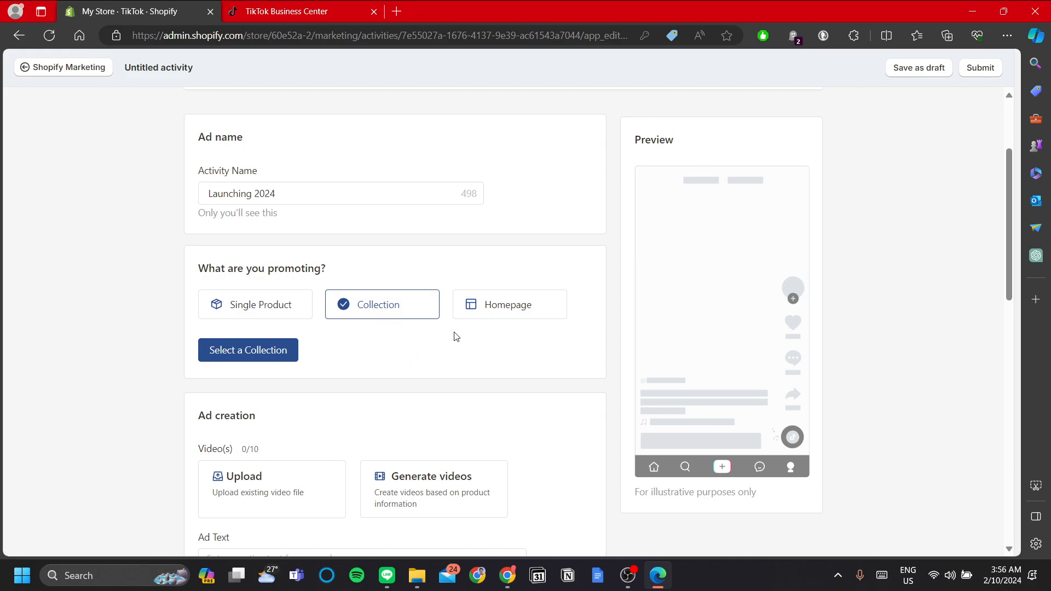
{"action": "left_click", "coordinate": [483, 311]}
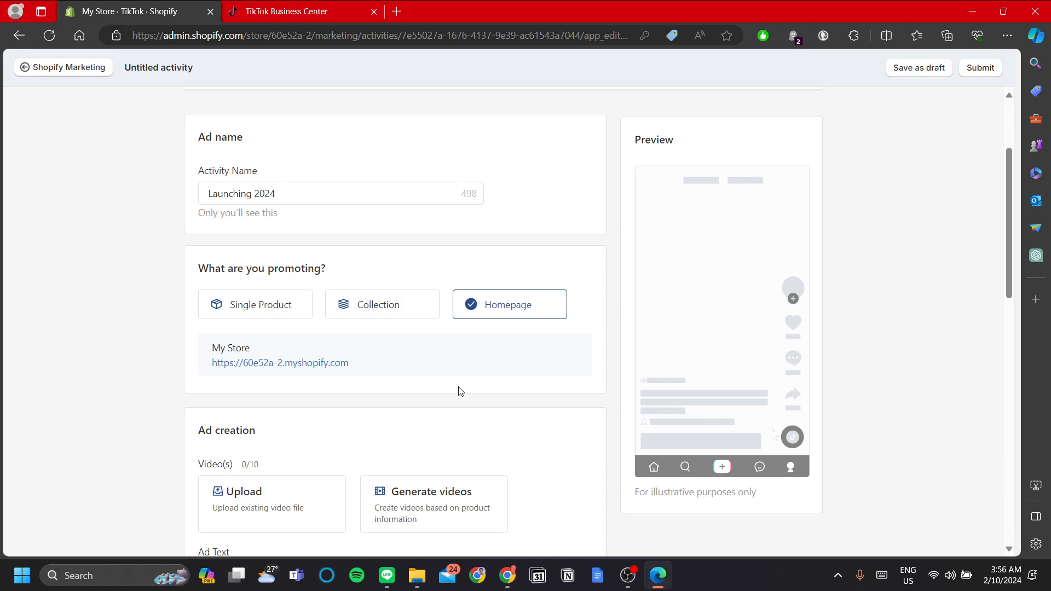
View the dialog for uploading existing ad videos and close it without adding a file.
{"action": "scroll", "coordinate": [361, 306], "scroll_direction": "down", "scroll_amount": 1}
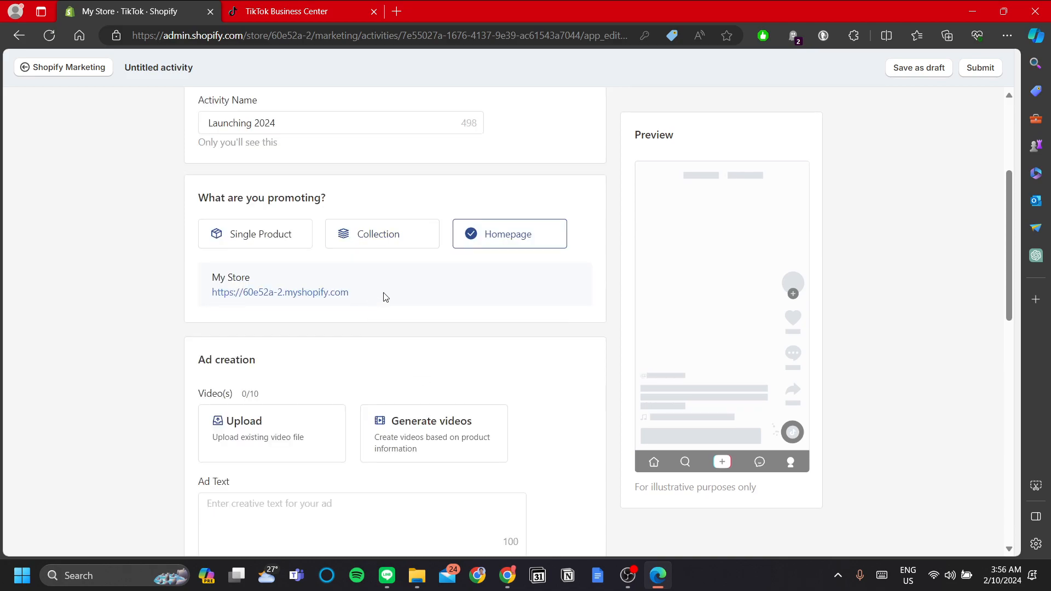
{"action": "scroll", "coordinate": [525, 248], "scroll_direction": "down", "scroll_amount": 4}
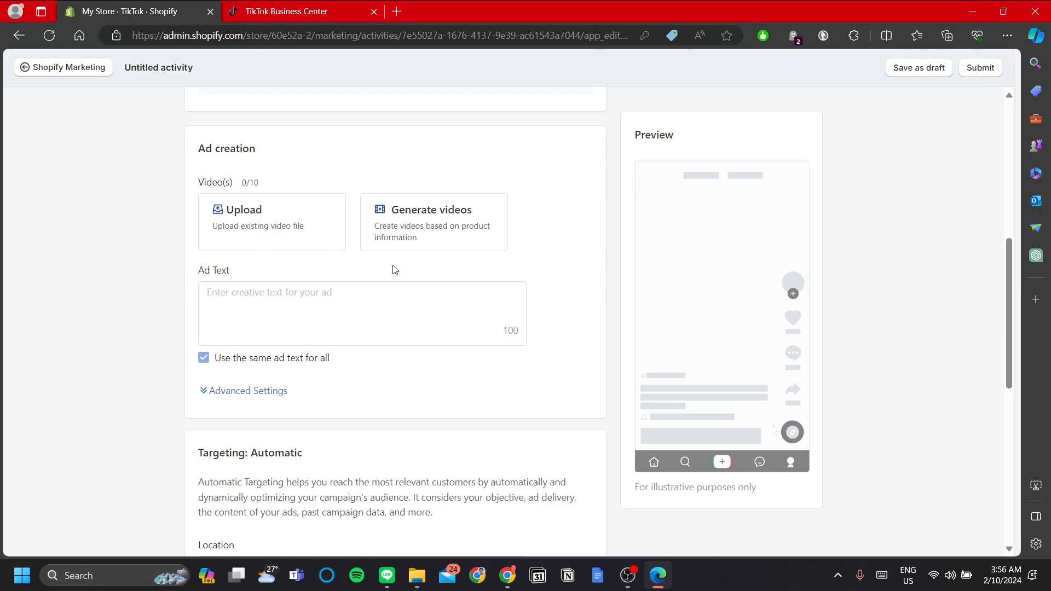
{"action": "left_click", "coordinate": [259, 229]}
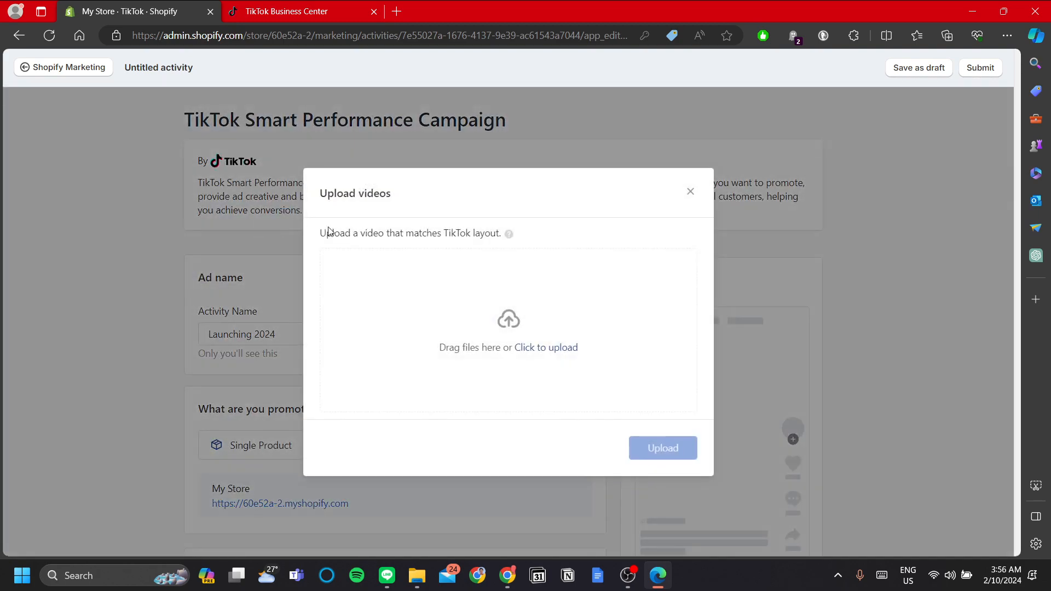
{"action": "left_click", "coordinate": [688, 199]}
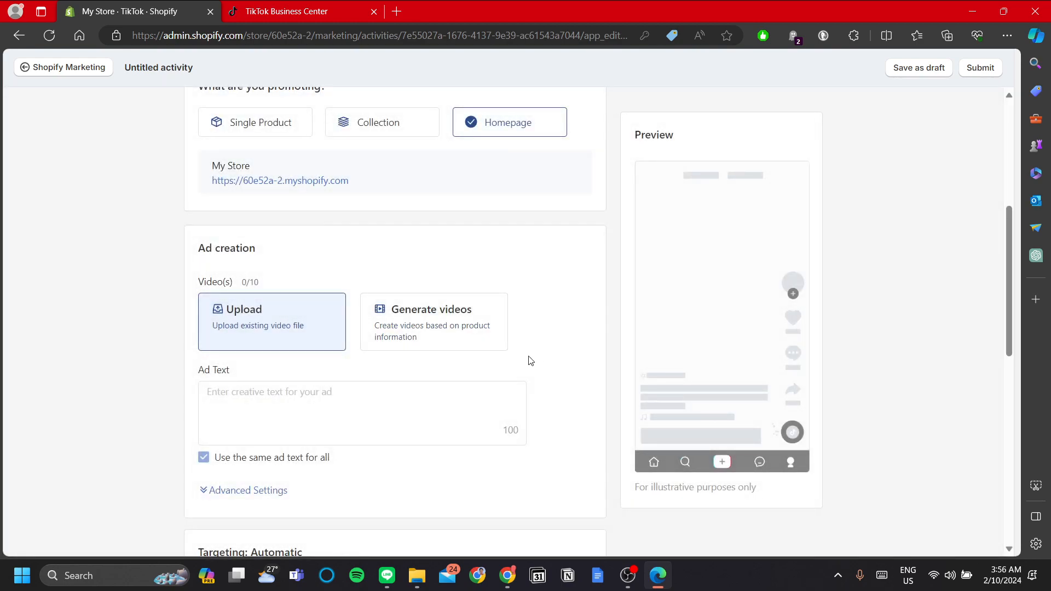
Open the settings for generating an ad video and upload one video file from the computer as its media.
{"action": "left_click", "coordinate": [466, 337]}
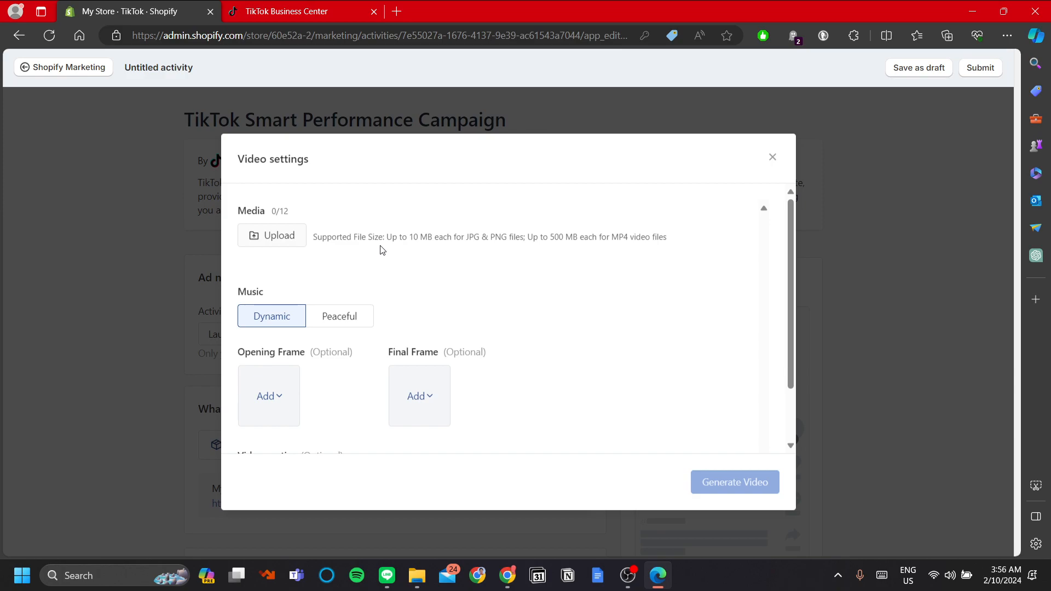
{"action": "left_click", "coordinate": [272, 244]}
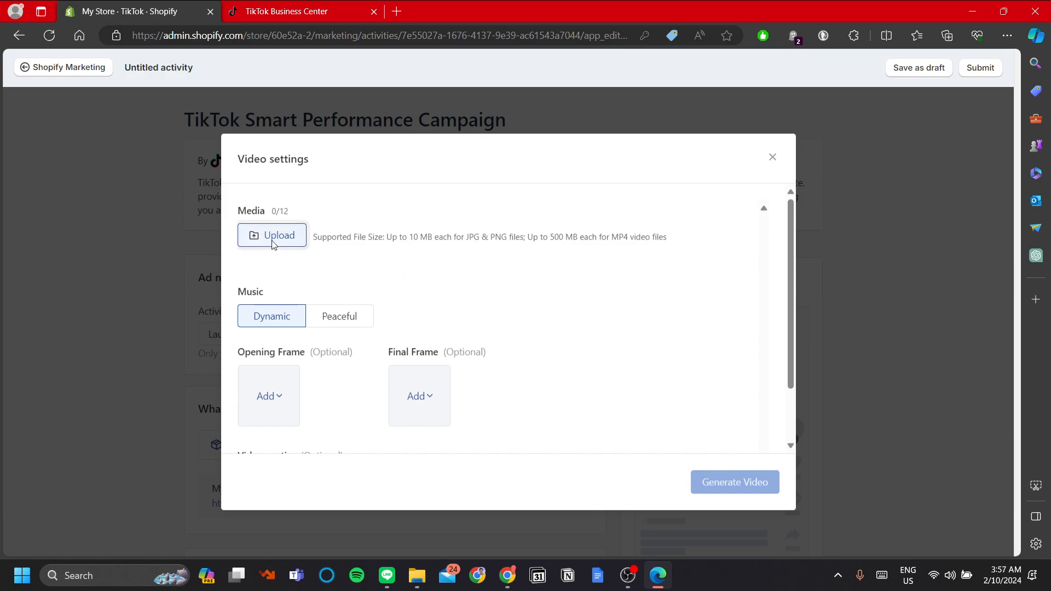
{"action": "left_click_drag", "start_coordinate": [551, 121], "coordinate": [556, 138]}
{"action": "scroll", "coordinate": [481, 306], "scroll_direction": "up", "scroll_amount": 5}
{"action": "scroll", "coordinate": [487, 312], "scroll_direction": "up", "scroll_amount": 5}
{"action": "left_click", "coordinate": [493, 280]}
{"action": "scroll", "coordinate": [488, 320], "scroll_direction": "up", "scroll_amount": 5}
{"action": "left_click", "coordinate": [470, 211]}
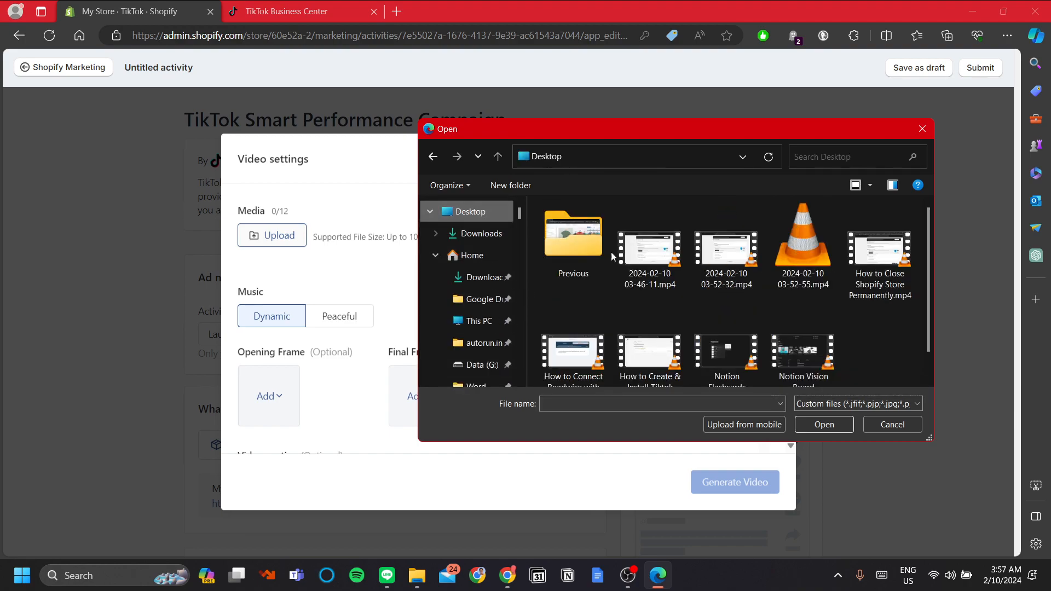
{"action": "scroll", "coordinate": [745, 303], "scroll_direction": "down", "scroll_amount": 3}
{"action": "scroll", "coordinate": [684, 284], "scroll_direction": "up", "scroll_amount": 3}
{"action": "double_click", "coordinate": [619, 296]}
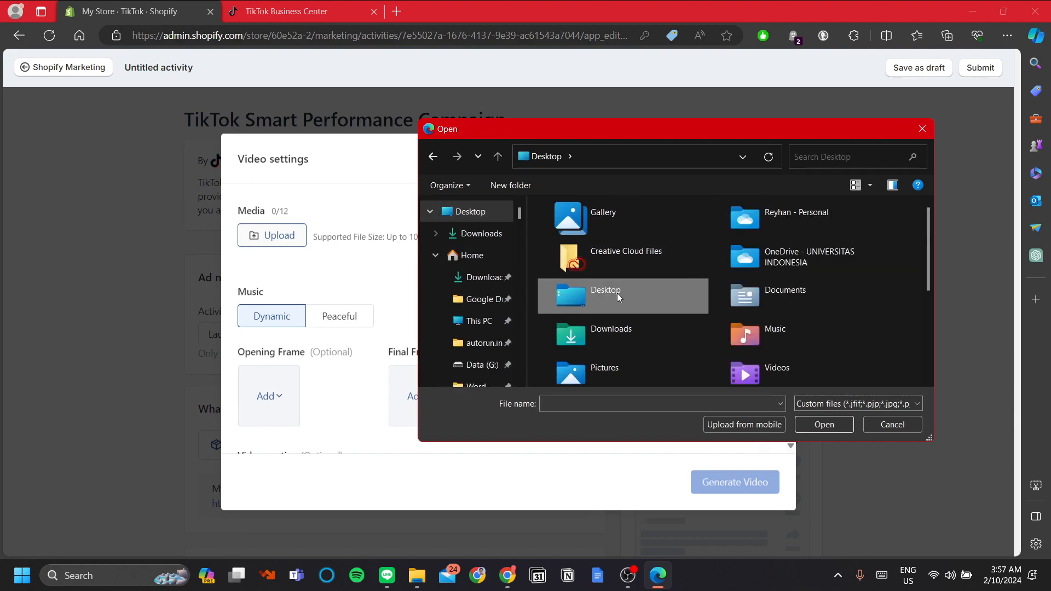
{"action": "double_click", "coordinate": [621, 317]}
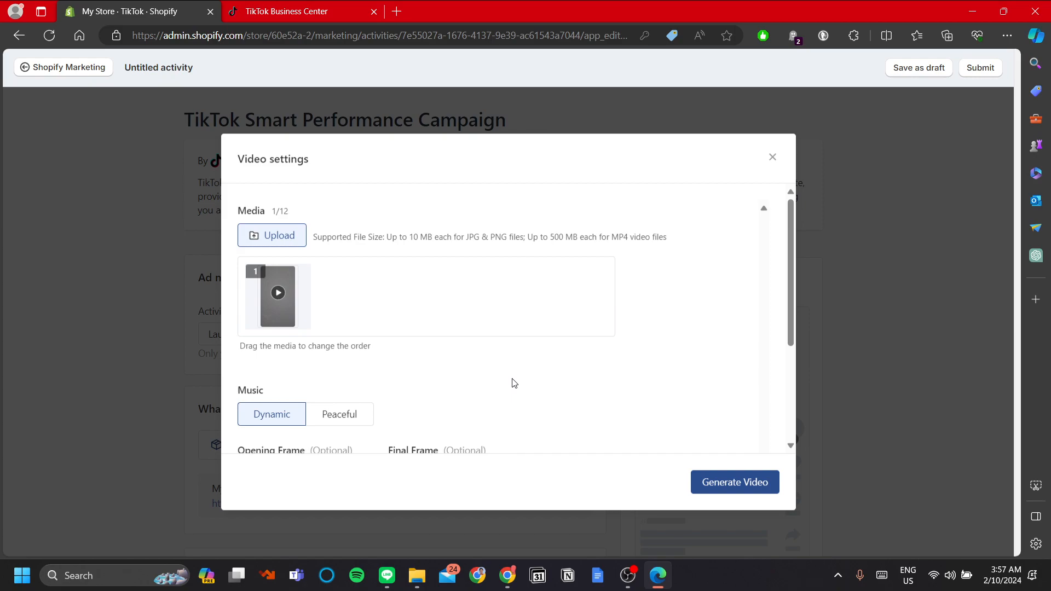
Try the Peaceful music style for the generated video and switch it back to Dynamic.
{"action": "scroll", "coordinate": [454, 347], "scroll_direction": "down", "scroll_amount": 1}
{"action": "scroll", "coordinate": [454, 327], "scroll_direction": "up", "scroll_amount": 1}
{"action": "scroll", "coordinate": [461, 331], "scroll_direction": "down", "scroll_amount": 1}
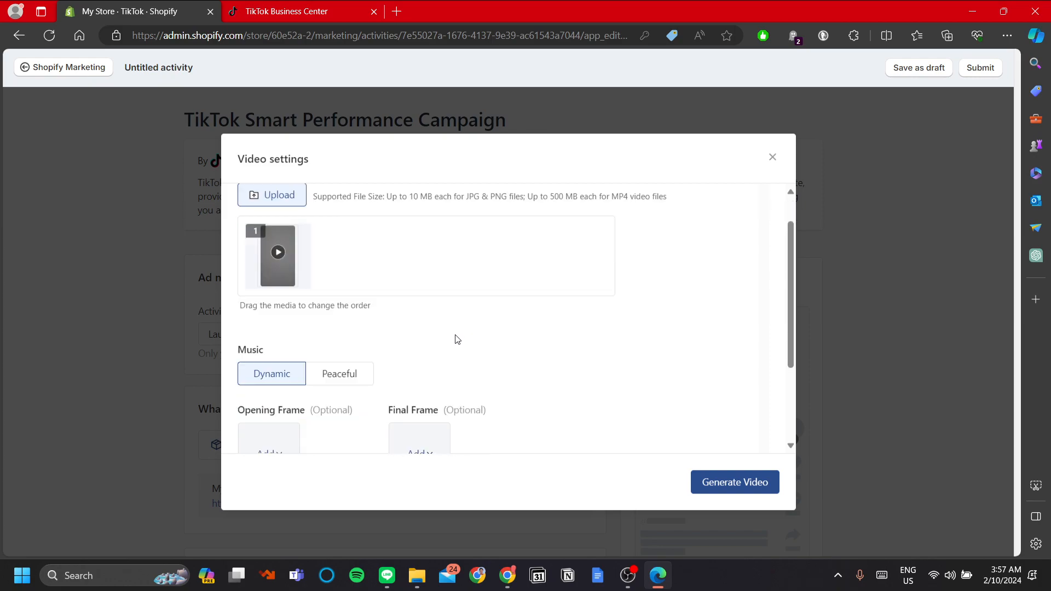
{"action": "scroll", "coordinate": [451, 342], "scroll_direction": "down", "scroll_amount": 3}
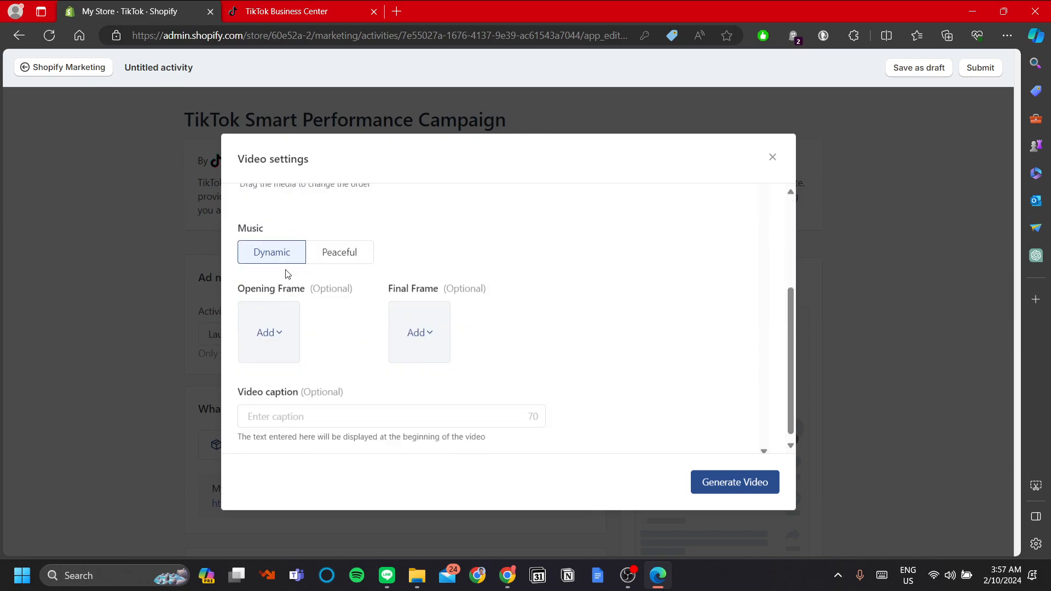
{"action": "left_click", "coordinate": [361, 267]}
{"action": "left_click", "coordinate": [294, 259]}
{"action": "scroll", "coordinate": [333, 357], "scroll_direction": "up", "scroll_amount": 1}
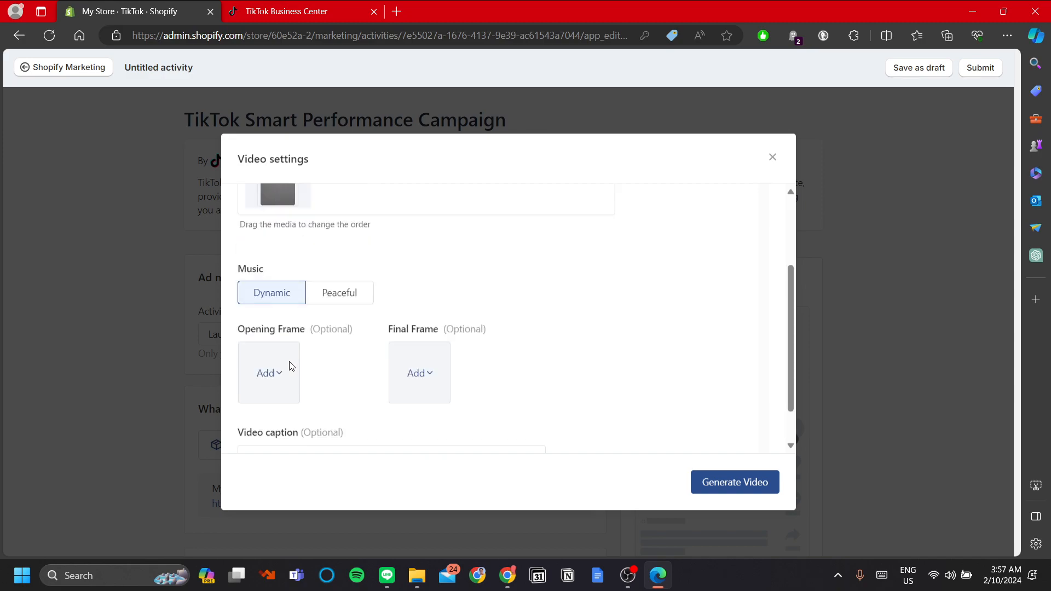
Add a system-generated opening frame and a system-generated final frame to the video.
{"action": "left_click", "coordinate": [280, 376]}
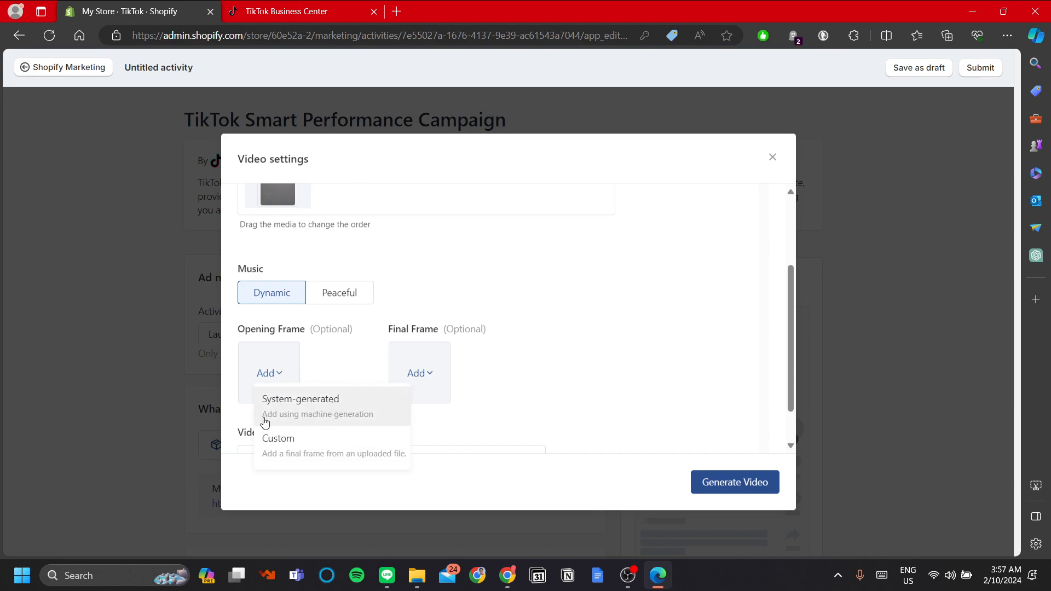
{"action": "left_click", "coordinate": [315, 406]}
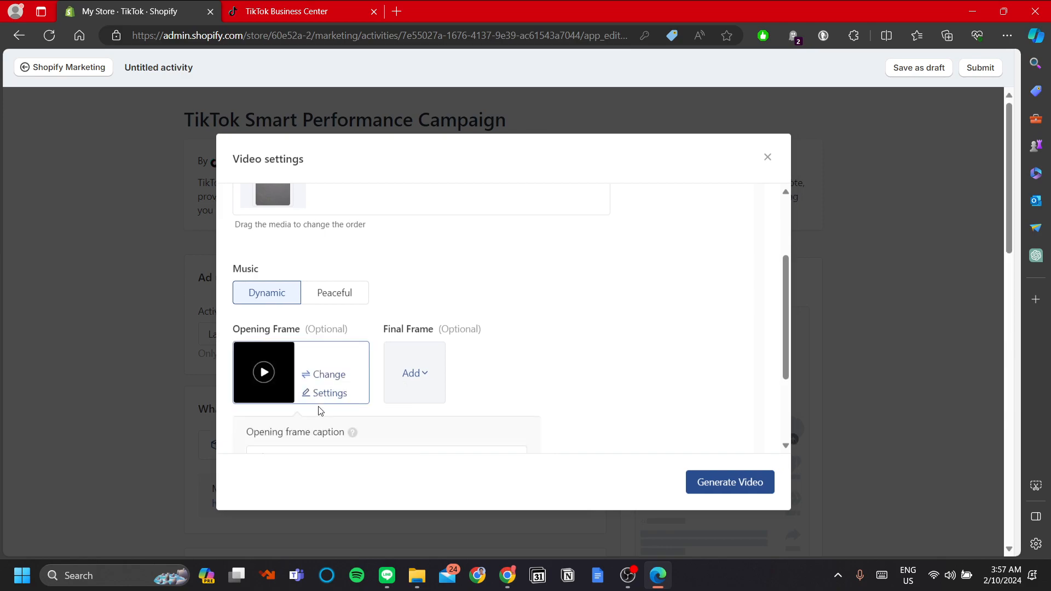
{"action": "left_click", "coordinate": [410, 375]}
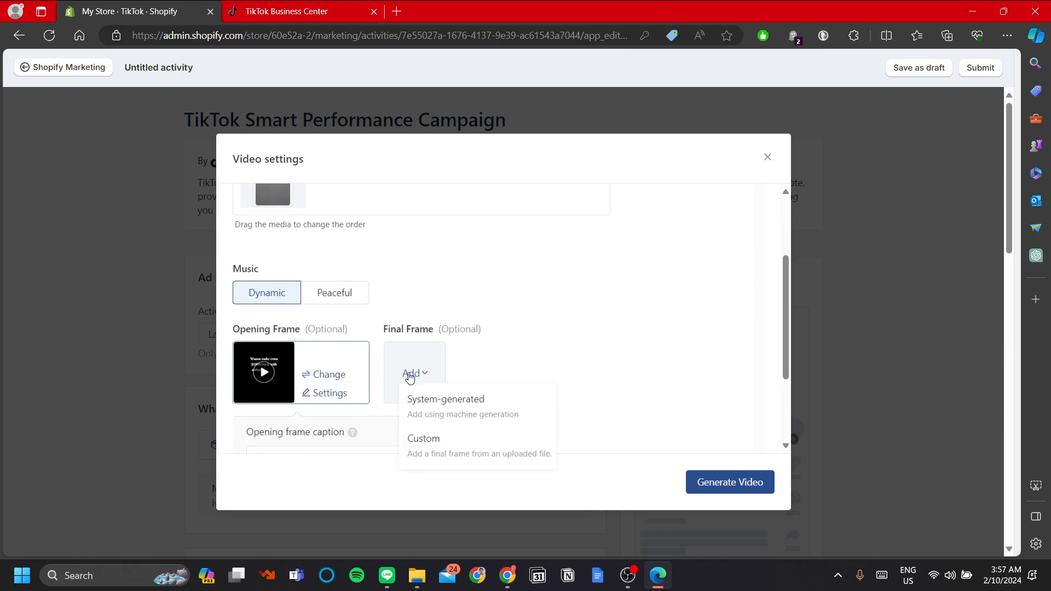
{"action": "left_click", "coordinate": [419, 403]}
{"action": "scroll", "coordinate": [560, 378], "scroll_direction": "down", "scroll_amount": 1}
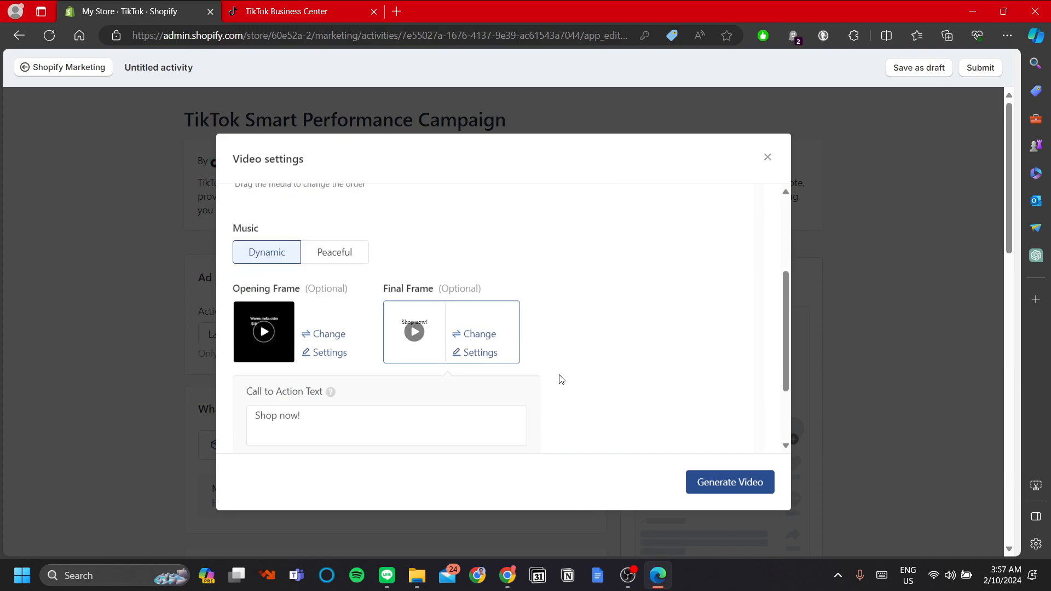
Replace the final frame's call to action text with "Explore".
{"action": "scroll", "coordinate": [562, 375], "scroll_direction": "up", "scroll_amount": 3}
{"action": "scroll", "coordinate": [577, 374], "scroll_direction": "down", "scroll_amount": 3}
{"action": "scroll", "coordinate": [573, 371], "scroll_direction": "down", "scroll_amount": 3}
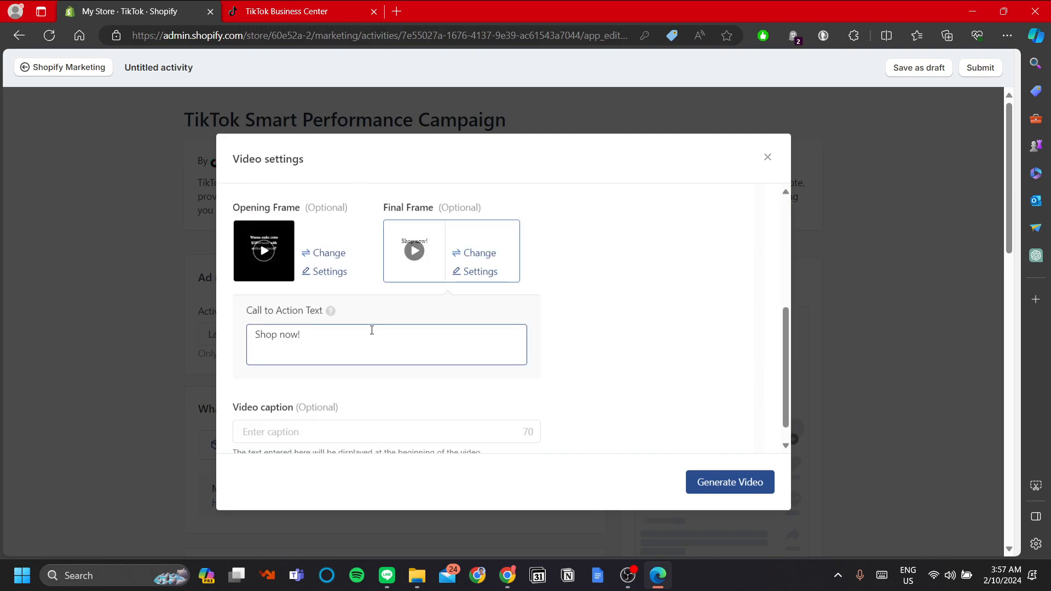
{"action": "left_click_drag", "start_coordinate": [375, 333], "coordinate": [22, 349]}
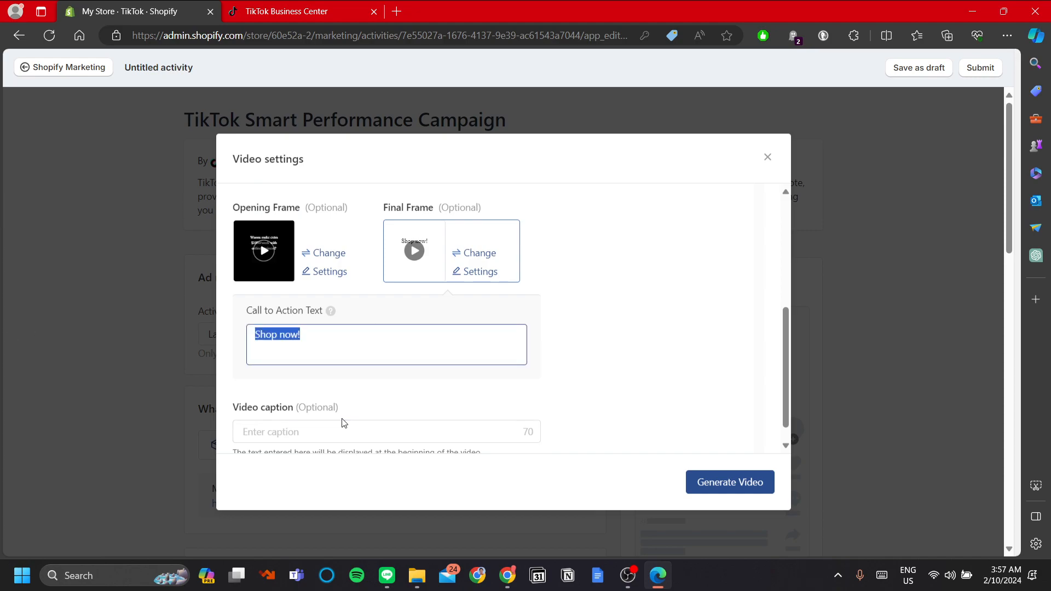
{"action": "type", "text": "Explore"}
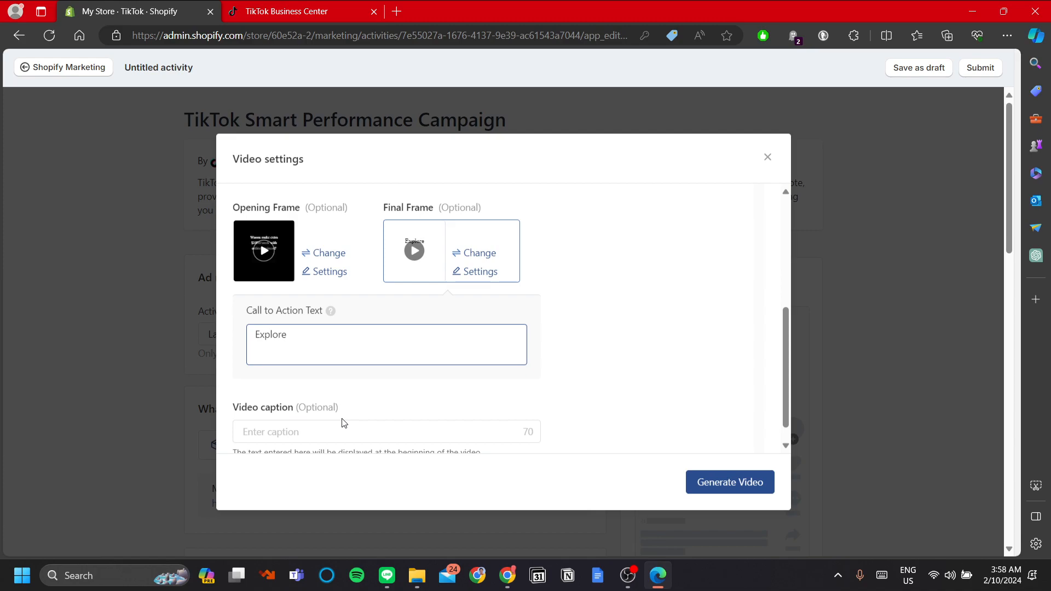
Set the video caption to "Explore our new sunglasses" and try to generate the video.
{"action": "scroll", "coordinate": [237, 375], "scroll_direction": "down", "scroll_amount": 1}
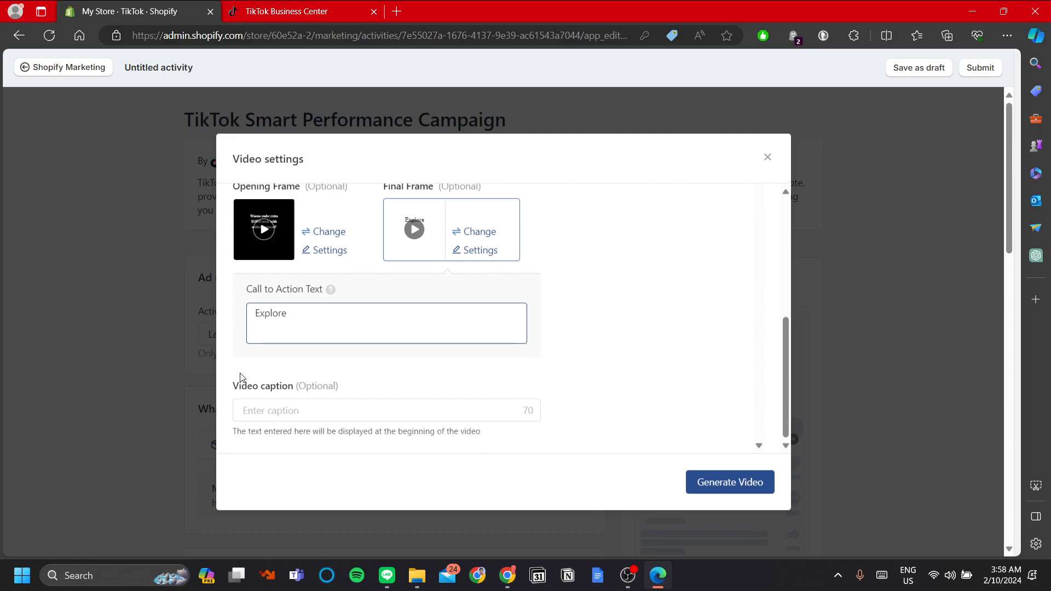
{"action": "left_click", "coordinate": [325, 406]}
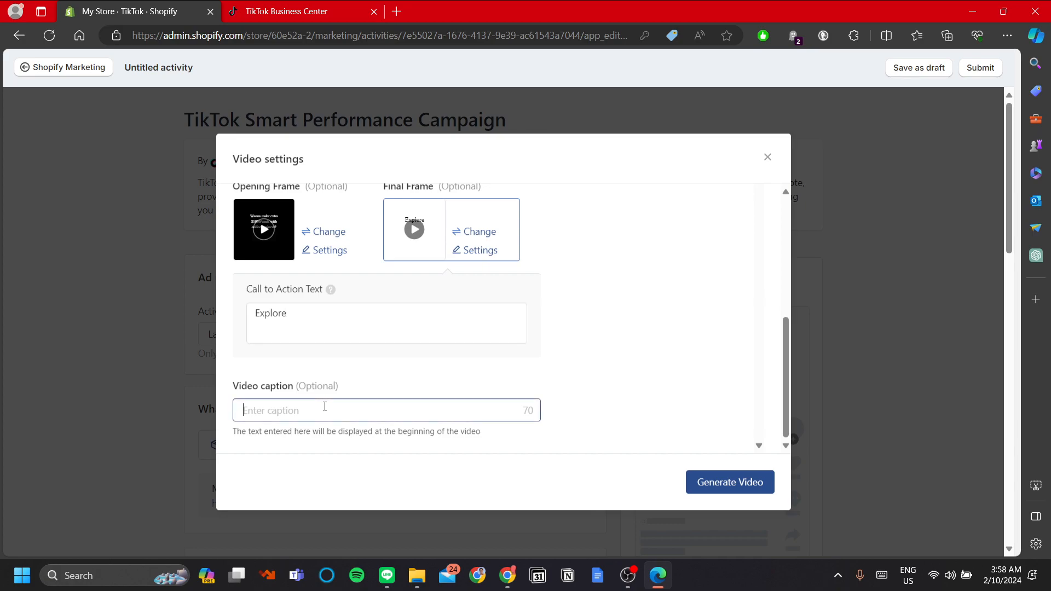
{"action": "type", "text": "Explore our new sungla"}
{"action": "scroll", "coordinate": [695, 307], "scroll_direction": "up", "scroll_amount": 5}
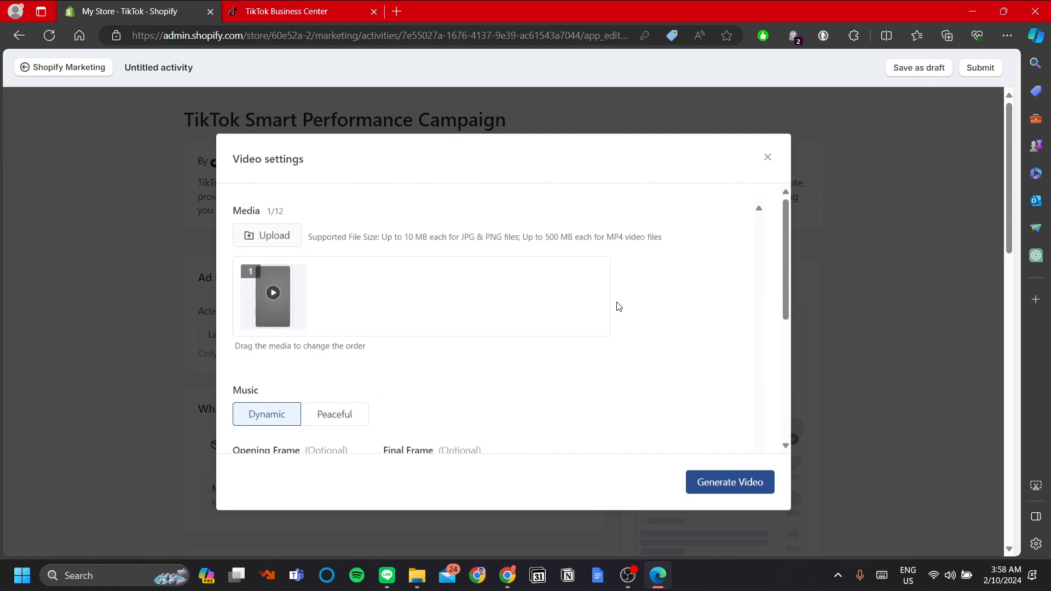
{"action": "scroll", "coordinate": [638, 314], "scroll_direction": "down", "scroll_amount": 3}
{"action": "scroll", "coordinate": [639, 314], "scroll_direction": "down", "scroll_amount": 2}
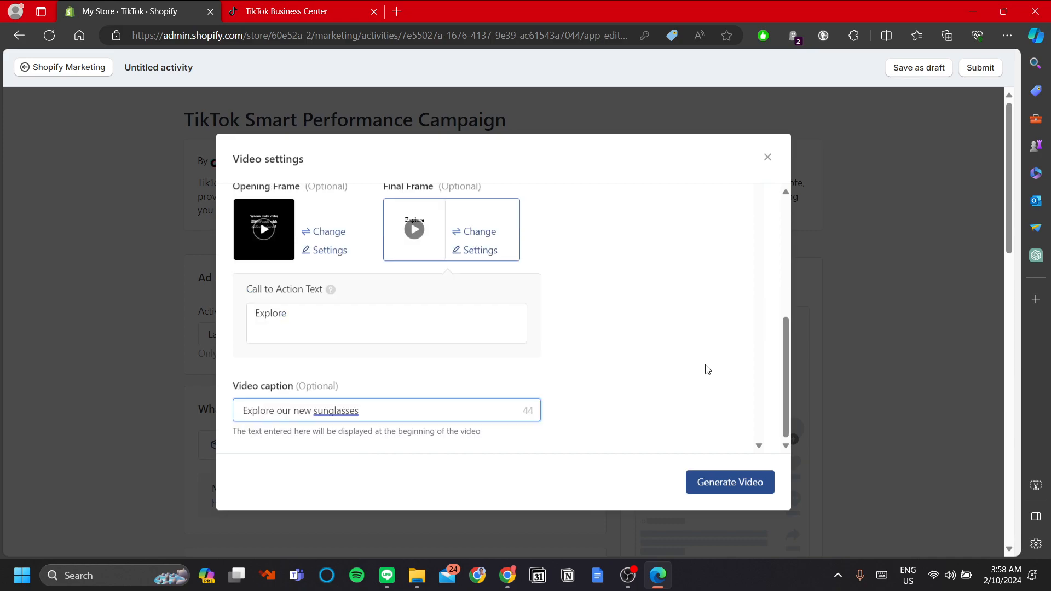
{"action": "left_click", "coordinate": [757, 485]}
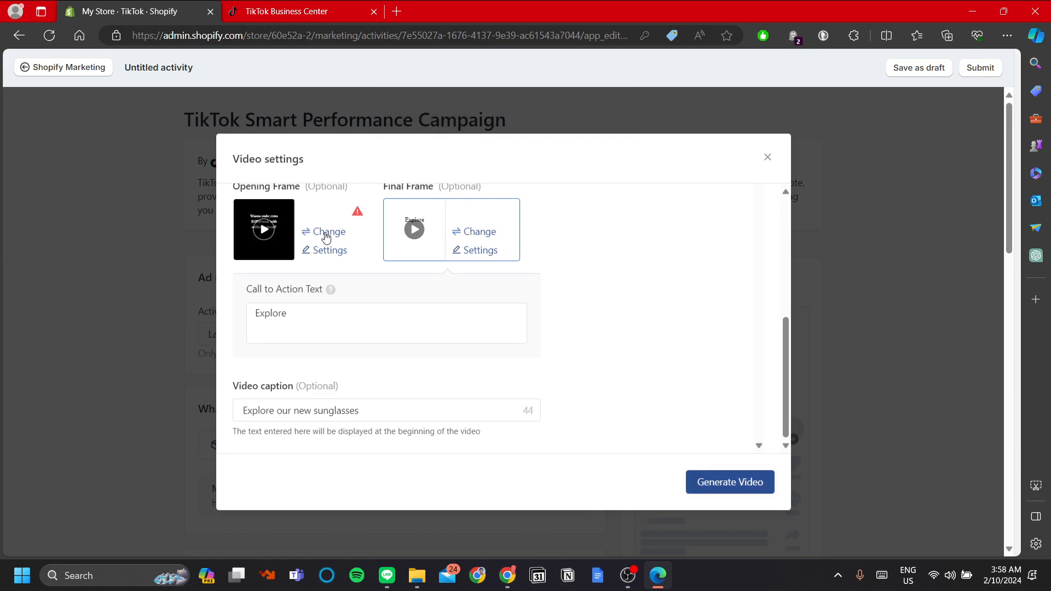
Switch the opening frame to Custom and back to System-generated, and try generating the video again.
{"action": "left_click", "coordinate": [324, 232]}
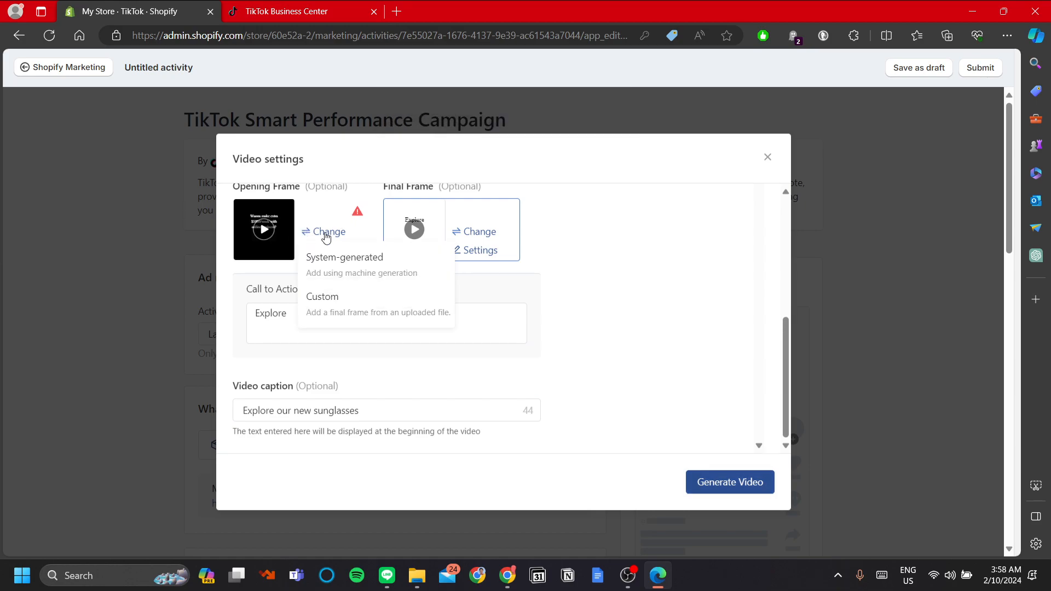
{"action": "left_click", "coordinate": [376, 311]}
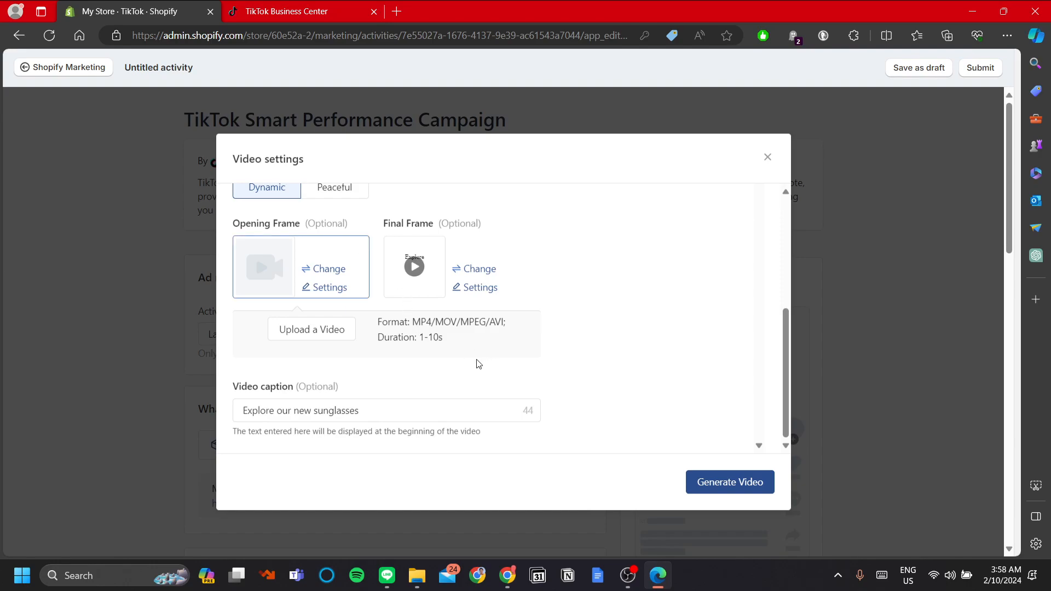
{"action": "left_click", "coordinate": [329, 269]}
{"action": "left_click", "coordinate": [353, 297]}
{"action": "left_click", "coordinate": [740, 484]}
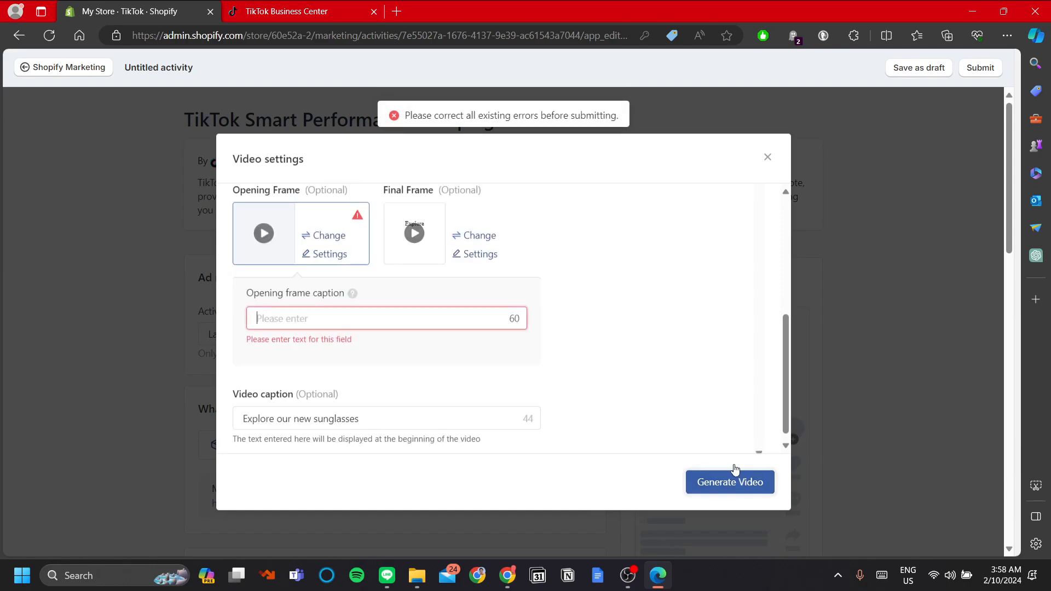
Set the opening frame caption to "Newest greates sun glasses" and generate the videos.
{"action": "left_click", "coordinate": [437, 321]}
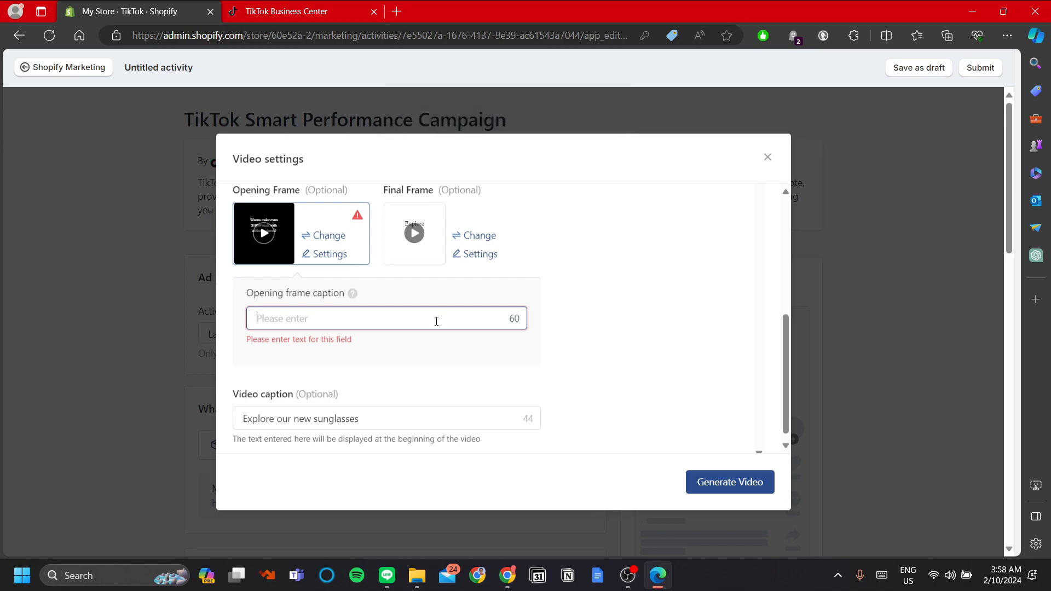
{"action": "type", "text": "Newest greates sun glasses"}
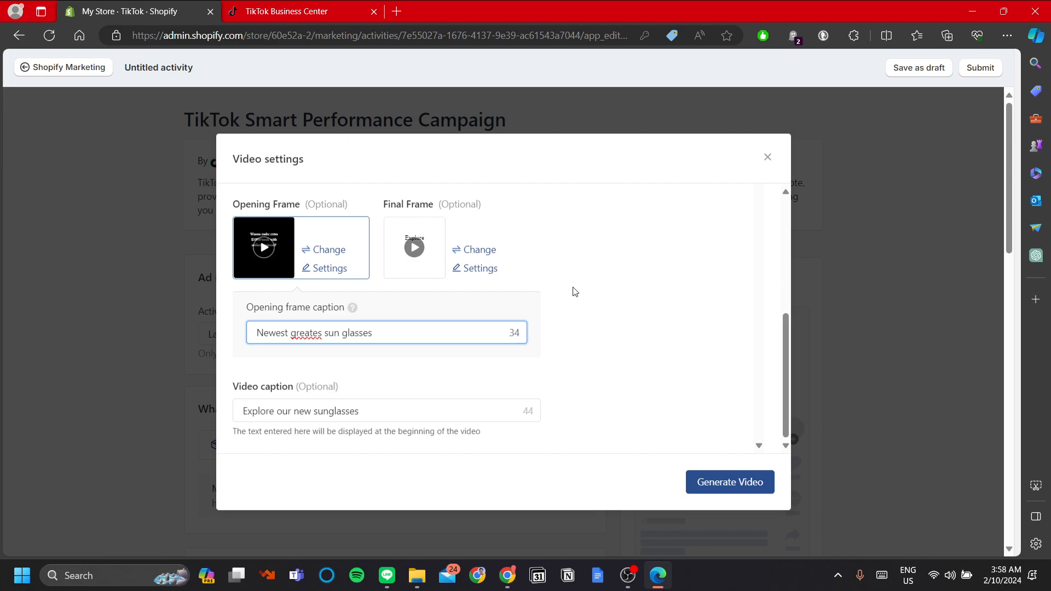
{"action": "left_click", "coordinate": [488, 249]}
{"action": "left_click", "coordinate": [490, 218]}
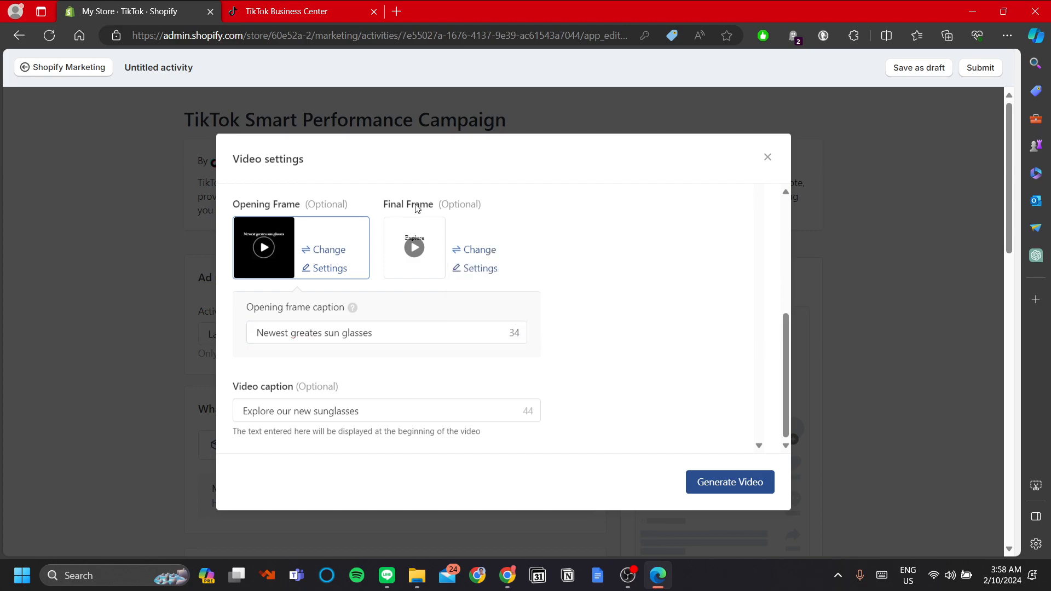
{"action": "left_click", "coordinate": [461, 271]}
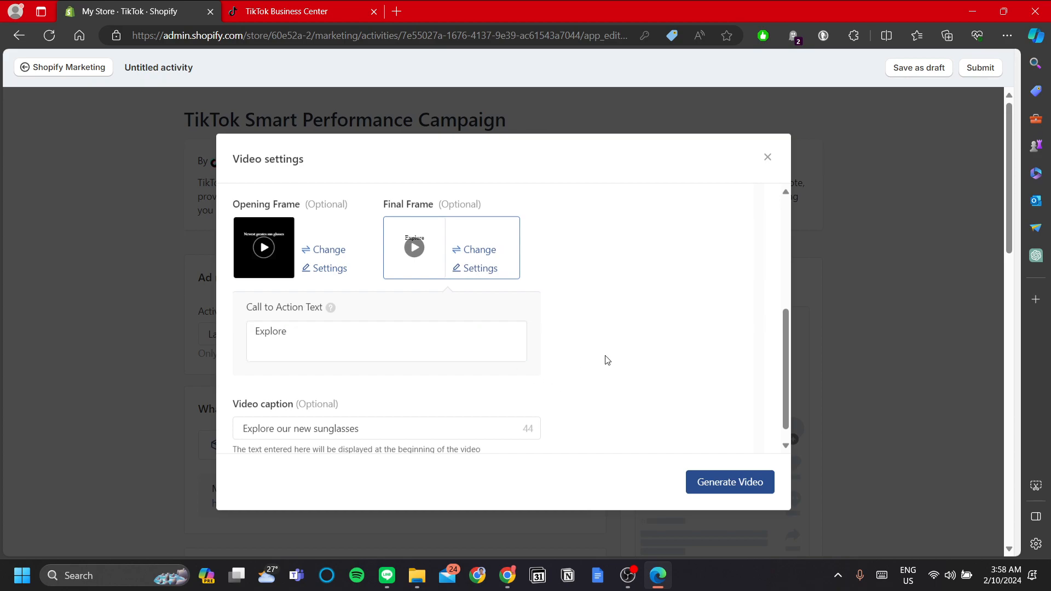
{"action": "scroll", "coordinate": [605, 359], "scroll_direction": "down", "scroll_amount": 2}
{"action": "left_click", "coordinate": [746, 487]}
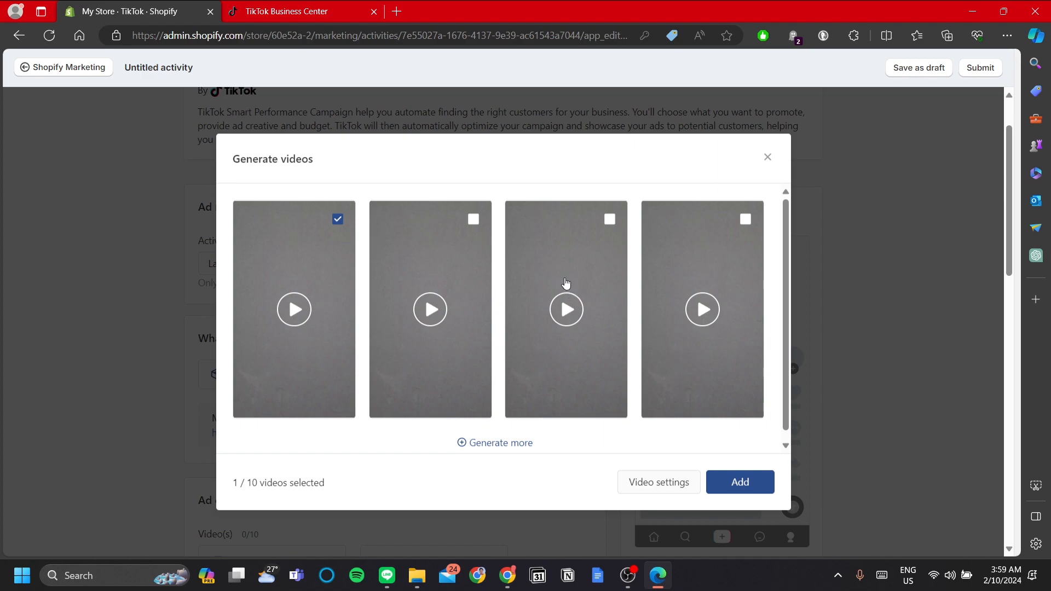
Look over the generated videos and add the preselected first one to the ad.
{"action": "scroll", "coordinate": [566, 282], "scroll_direction": "down", "scroll_amount": 1}
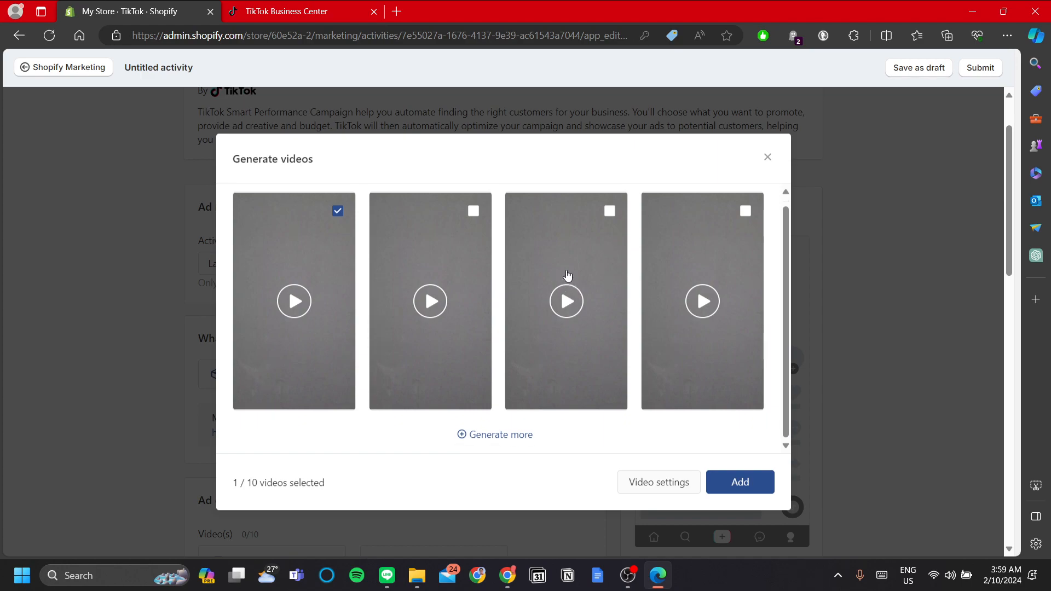
{"action": "scroll", "coordinate": [567, 275], "scroll_direction": "down", "scroll_amount": 2}
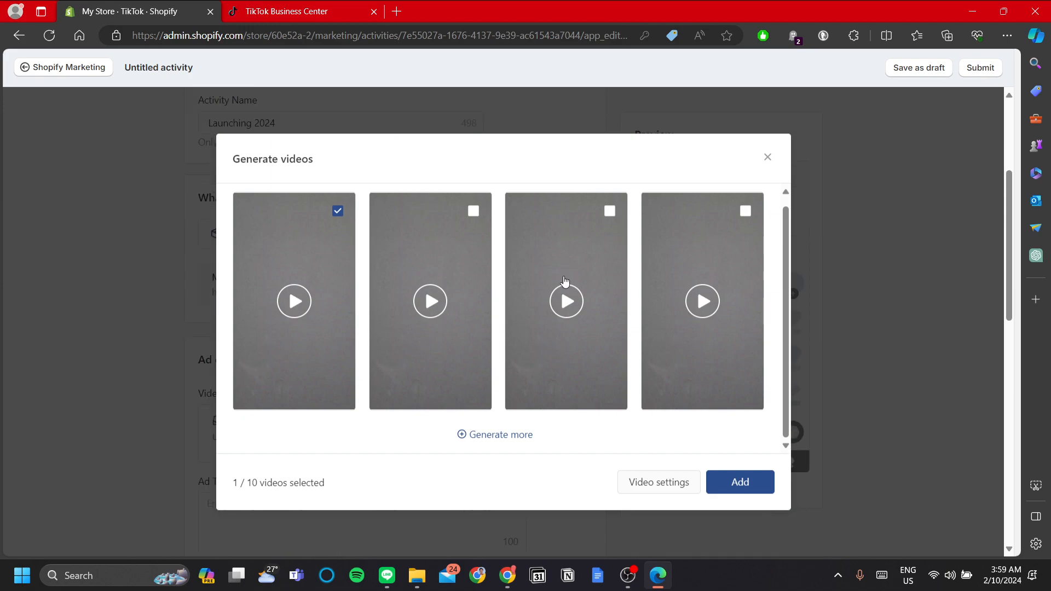
{"action": "scroll", "coordinate": [563, 282], "scroll_direction": "up", "scroll_amount": 1}
{"action": "left_click", "coordinate": [757, 484]}
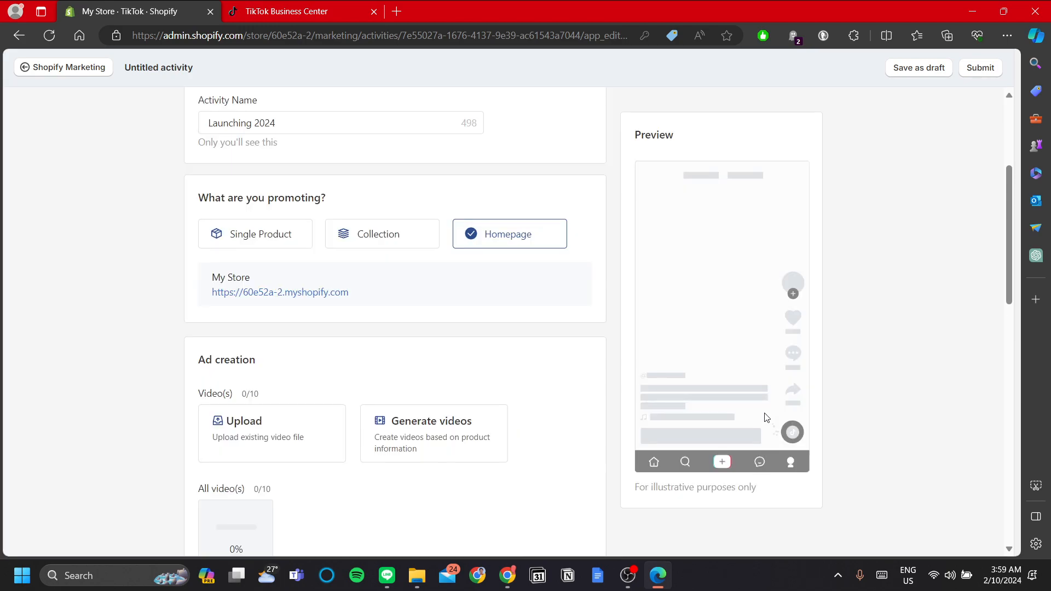
Enter "Best fashionable sunglasses!" as the ad text.
{"action": "scroll", "coordinate": [491, 342], "scroll_direction": "up", "scroll_amount": 1}
{"action": "scroll", "coordinate": [491, 342], "scroll_direction": "down", "scroll_amount": 4}
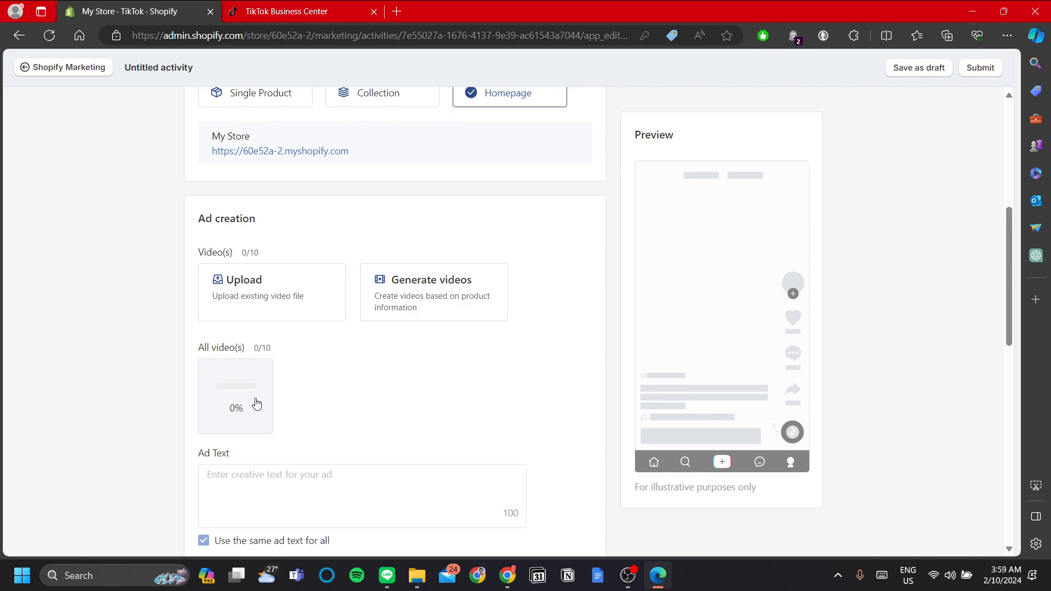
{"action": "scroll", "coordinate": [429, 331], "scroll_direction": "down", "scroll_amount": 2}
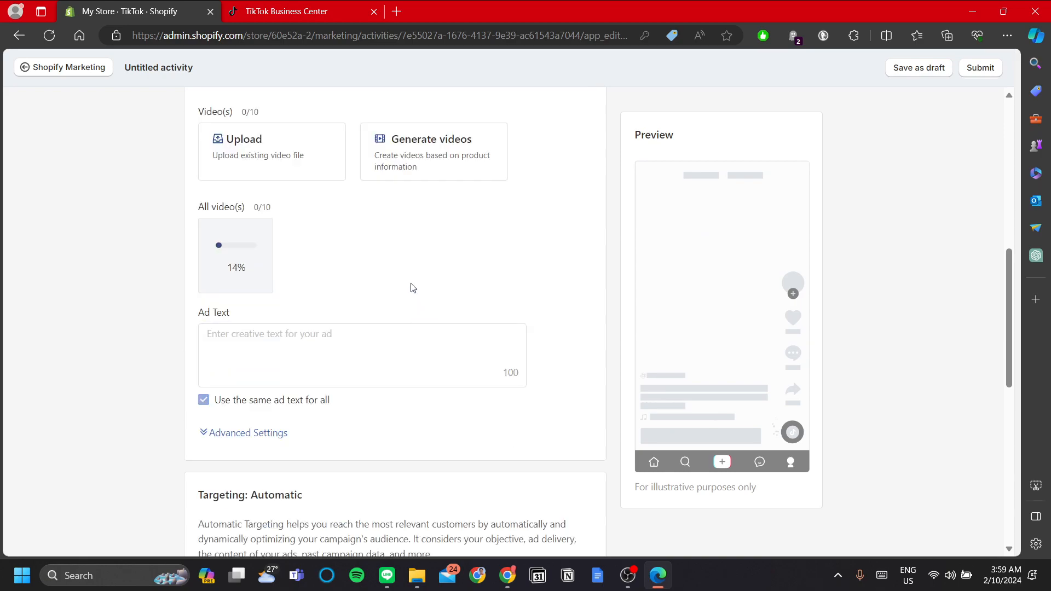
{"action": "left_click", "coordinate": [400, 357]}
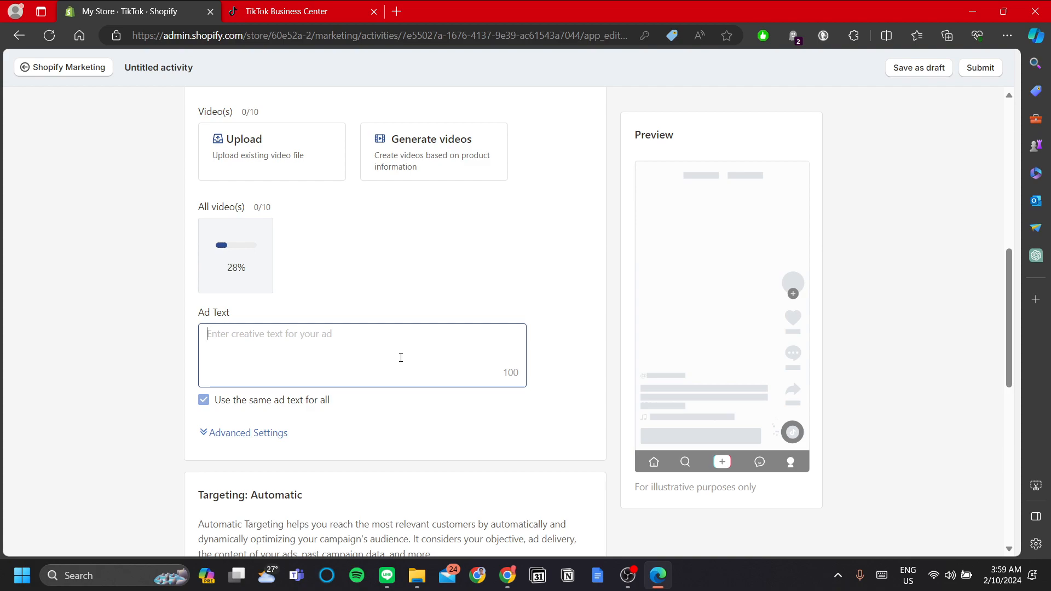
{"action": "type", "text": "Best sashionable sug"}
{"action": "key", "text": "BackSpace"}
{"action": "type", "text": "nglasses!"}
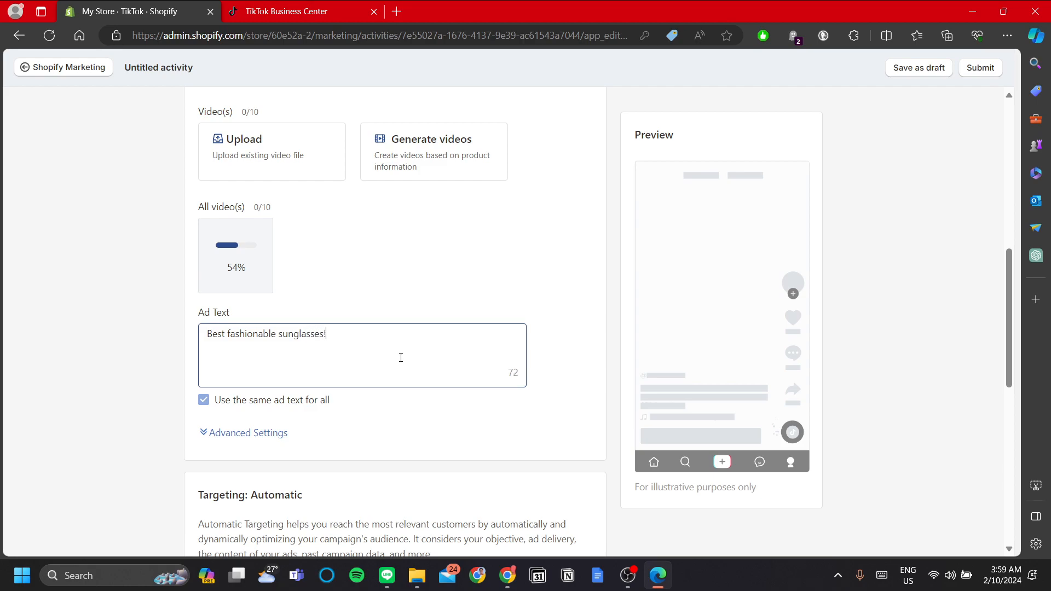
Expand the ad's advanced settings and examine the Display Name and Profile Image options.
{"action": "scroll", "coordinate": [481, 268], "scroll_direction": "down", "scroll_amount": 5}
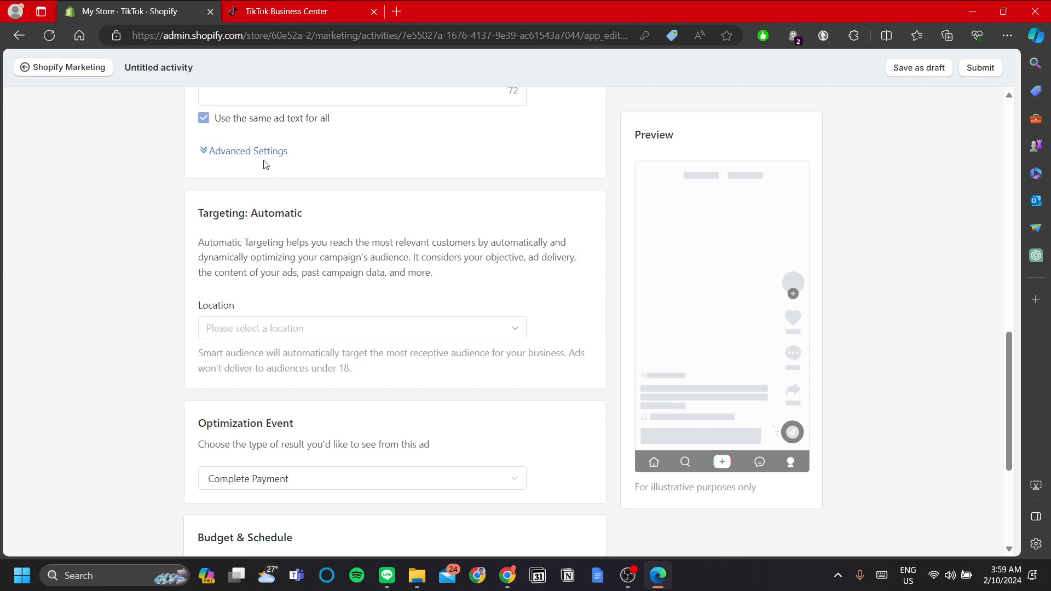
{"action": "left_click", "coordinate": [258, 153]}
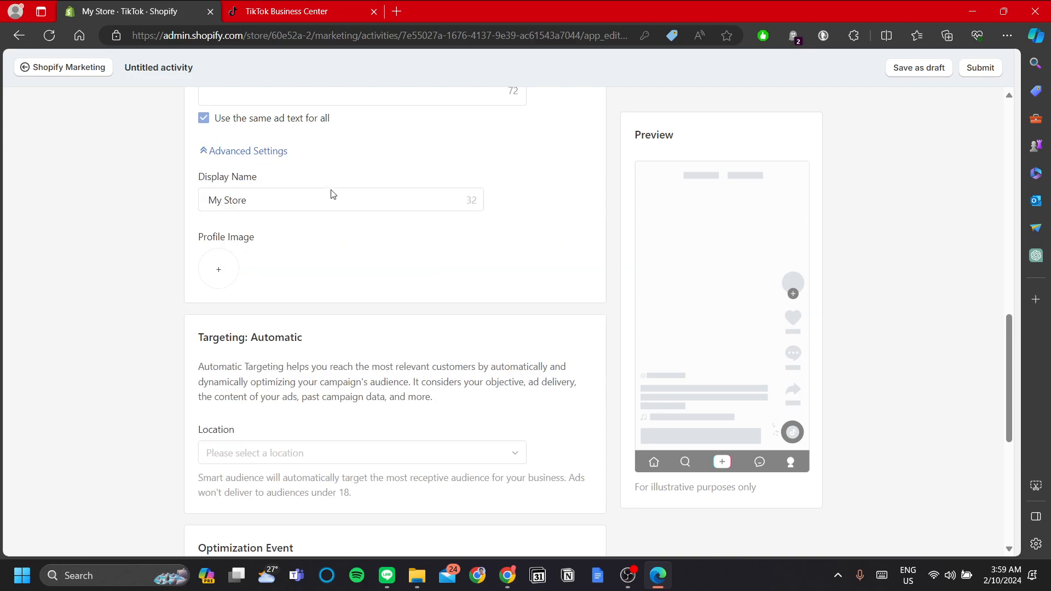
{"action": "scroll", "coordinate": [374, 245], "scroll_direction": "up", "scroll_amount": 1}
{"action": "scroll", "coordinate": [324, 379], "scroll_direction": "up", "scroll_amount": 1}
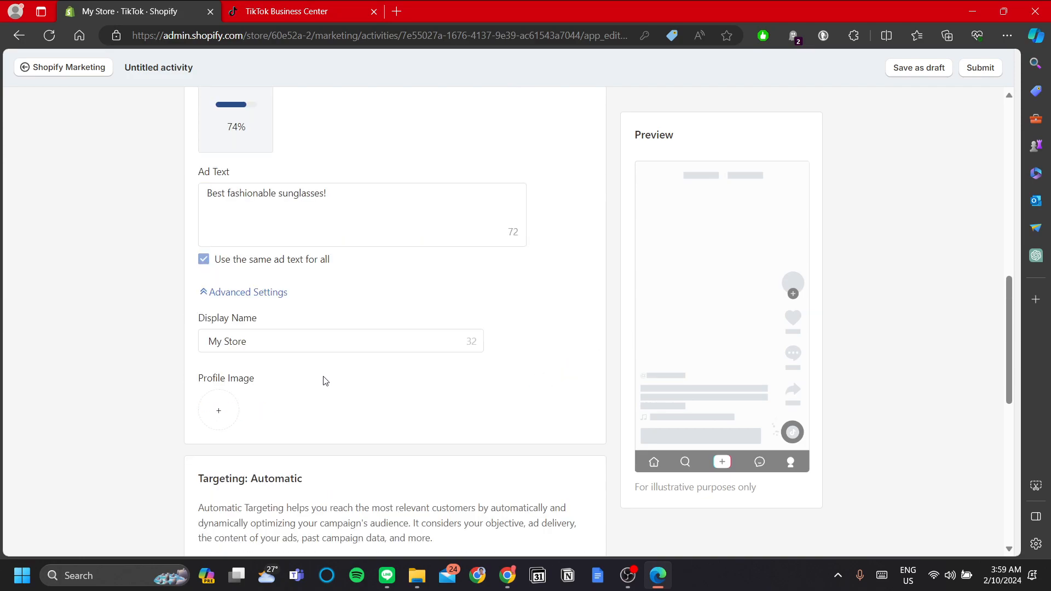
{"action": "triple_click", "coordinate": [347, 340]}
{"action": "scroll", "coordinate": [450, 408], "scroll_direction": "down", "scroll_amount": 1}
{"action": "left_click", "coordinate": [400, 357]}
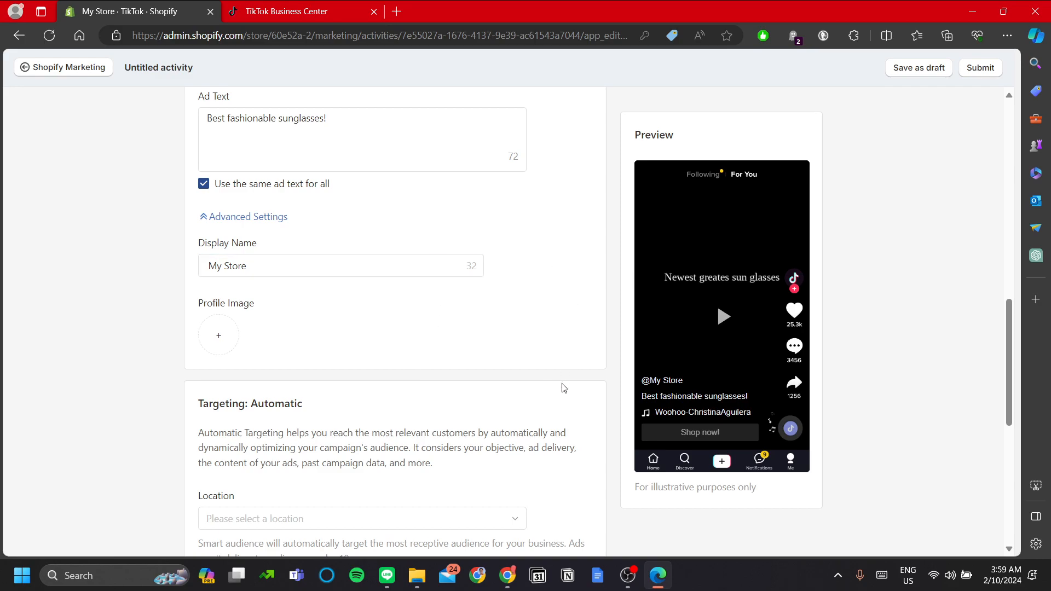
Set the automatic targeting location to all available countries.
{"action": "scroll", "coordinate": [565, 387], "scroll_direction": "down", "scroll_amount": 5}
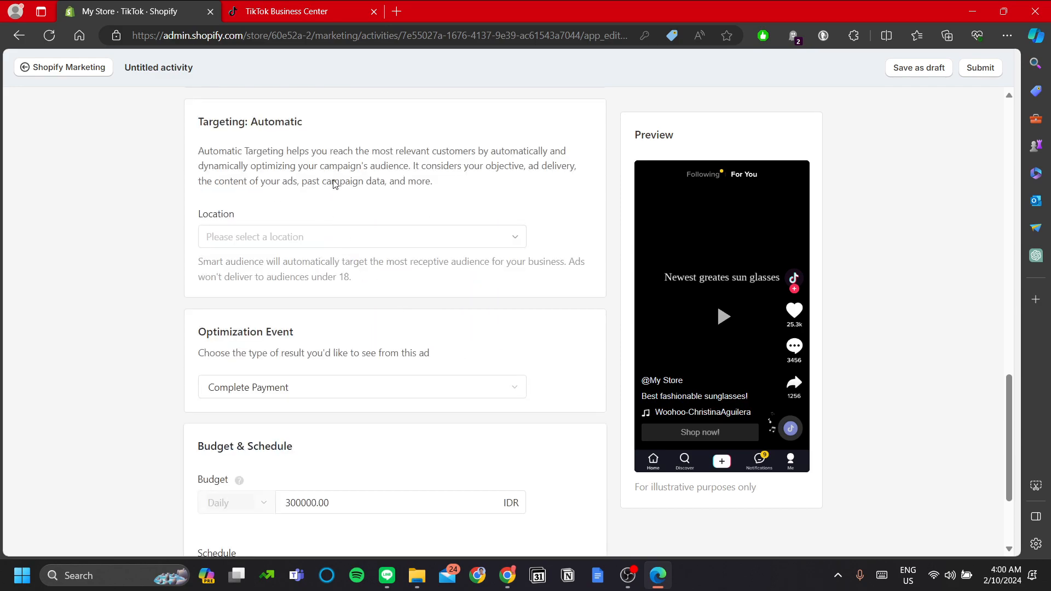
{"action": "left_click", "coordinate": [328, 240]}
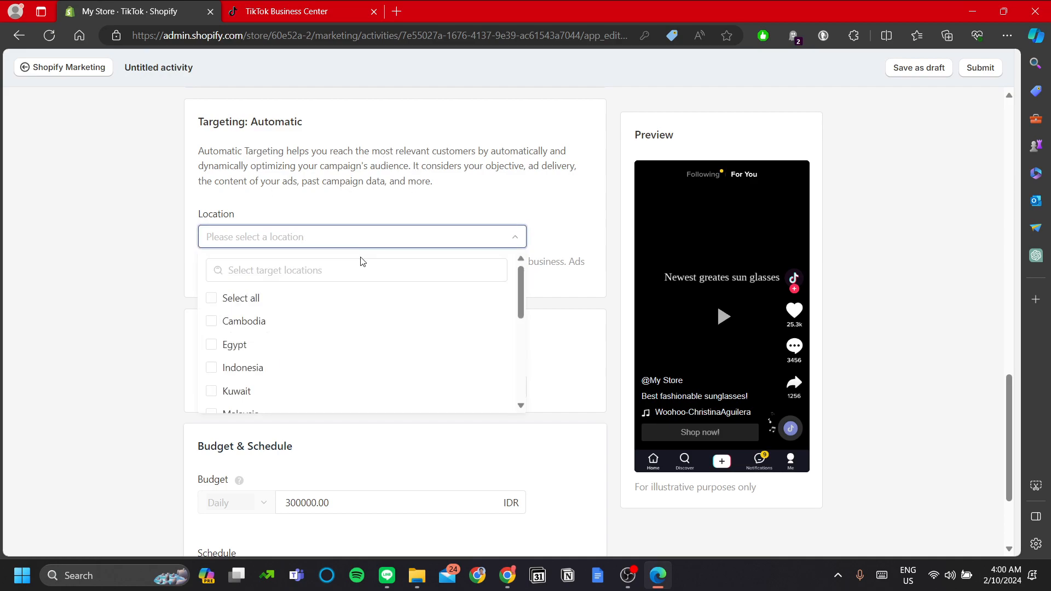
{"action": "left_click", "coordinate": [212, 299]}
{"action": "left_click", "coordinate": [497, 203]}
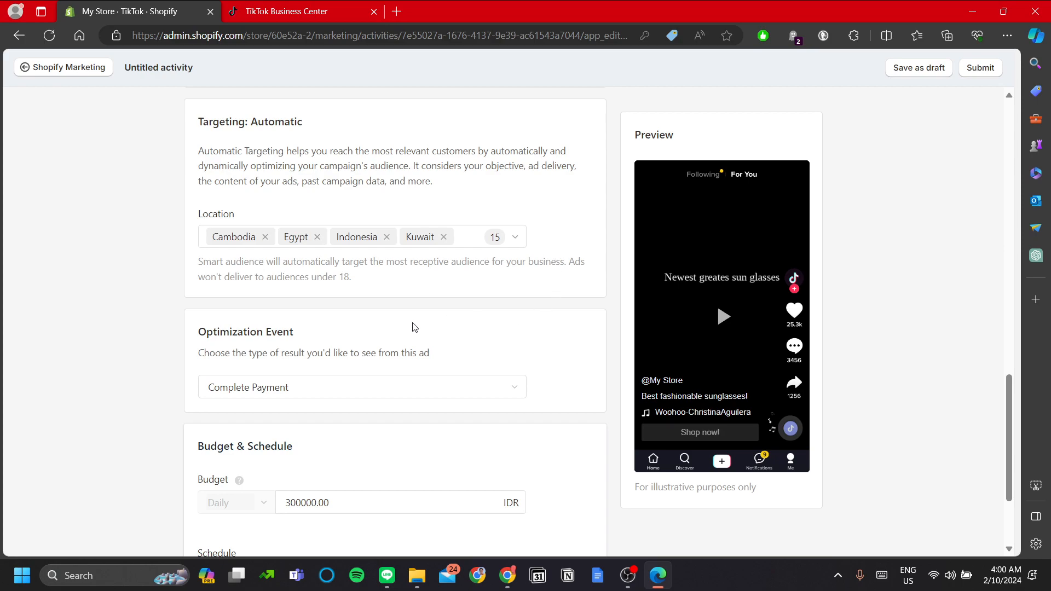
{"action": "scroll", "coordinate": [418, 320], "scroll_direction": "down", "scroll_amount": 1}
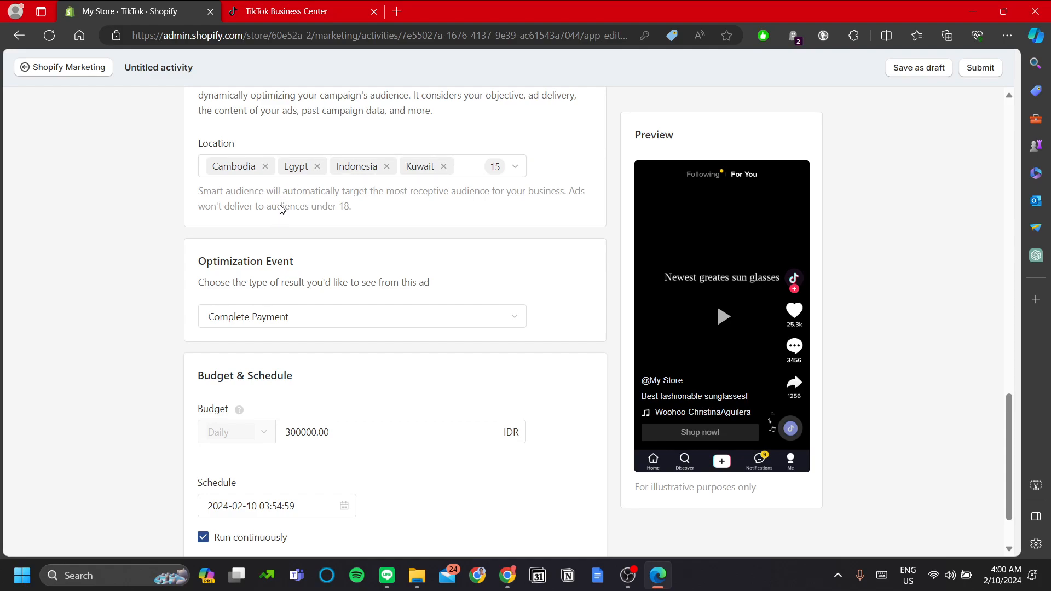
Examine the available Optimization Event options for the campaign.
{"action": "scroll", "coordinate": [280, 208], "scroll_direction": "down", "scroll_amount": 1}
{"action": "scroll", "coordinate": [306, 207], "scroll_direction": "up", "scroll_amount": 1}
{"action": "scroll", "coordinate": [321, 231], "scroll_direction": "down", "scroll_amount": 1}
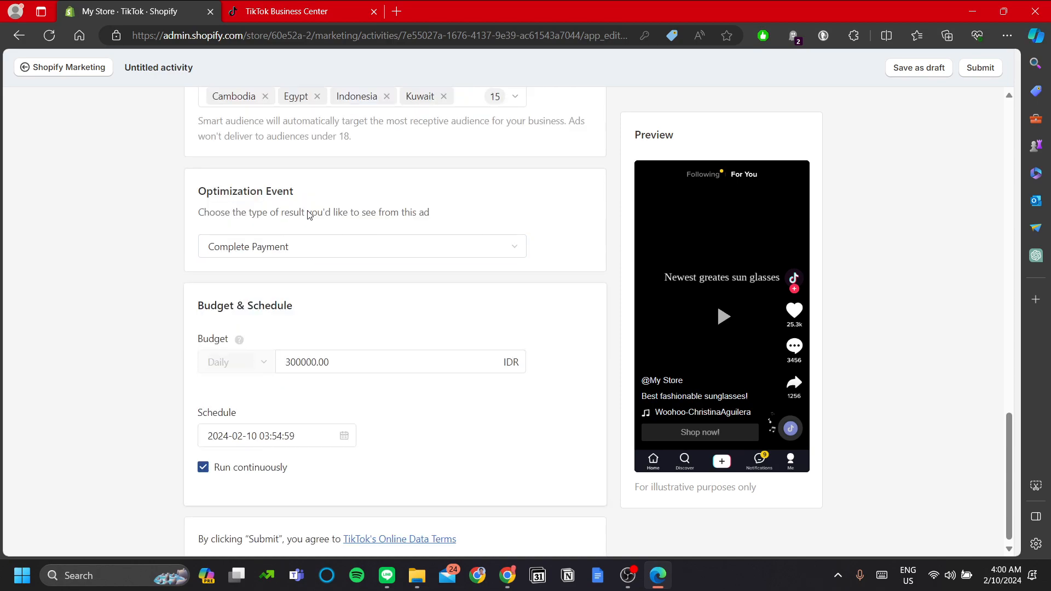
{"action": "scroll", "coordinate": [309, 214], "scroll_direction": "down", "scroll_amount": 1}
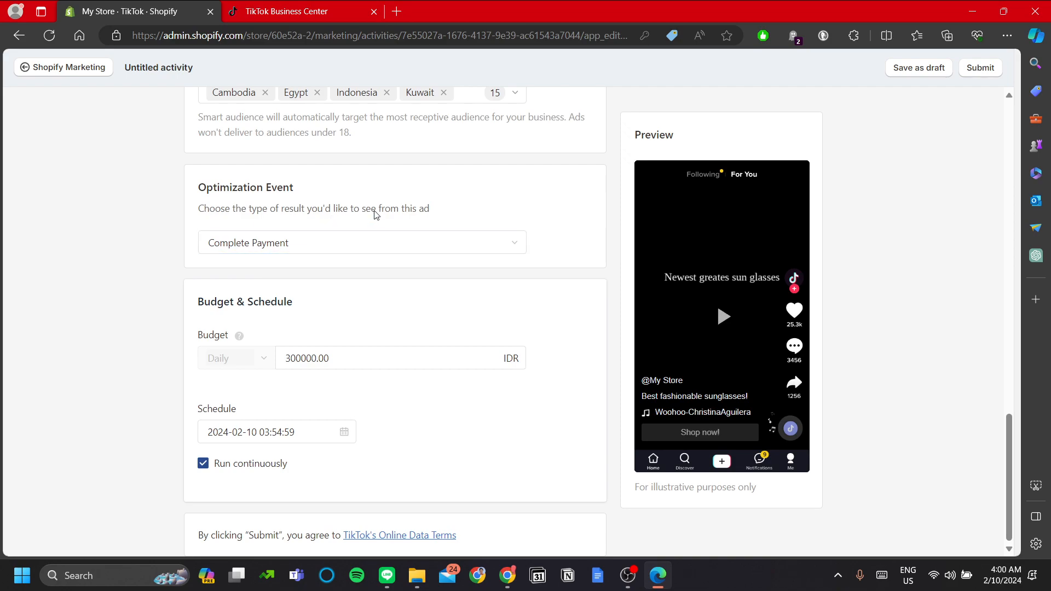
{"action": "left_click", "coordinate": [394, 241]}
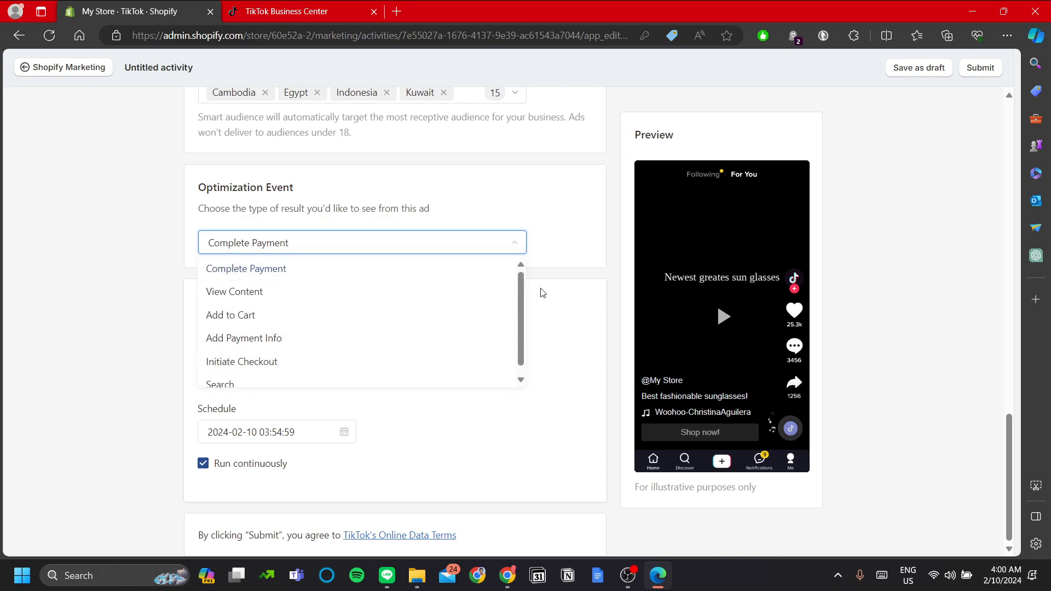
{"action": "left_click", "coordinate": [581, 313]}
{"action": "left_click", "coordinate": [482, 245]}
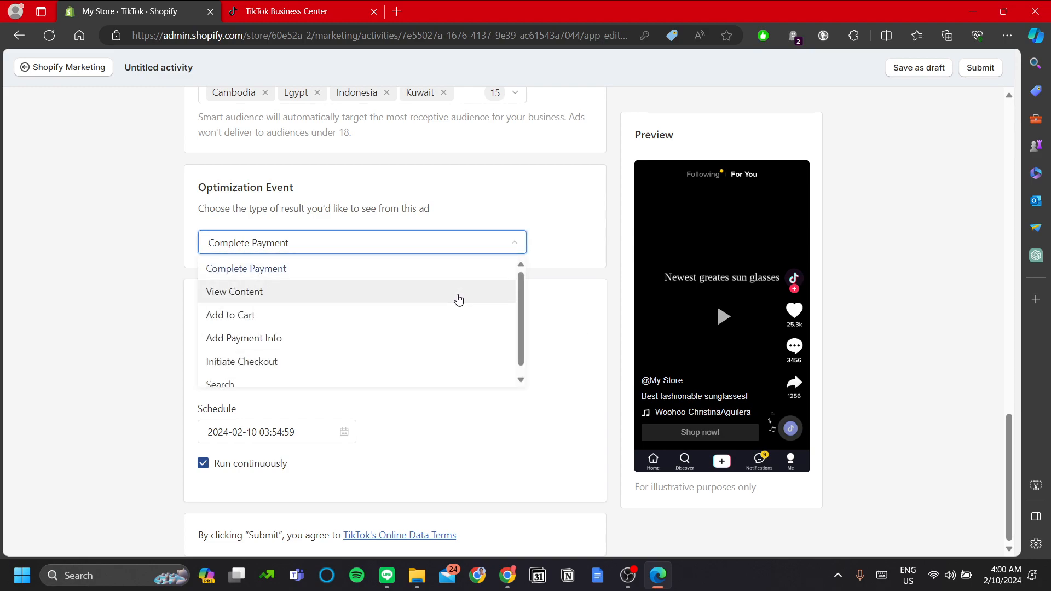
{"action": "scroll", "coordinate": [463, 331], "scroll_direction": "up", "scroll_amount": 1}
Set the campaign's optimization event to View Content.
{"action": "left_click", "coordinate": [324, 246]}
{"action": "left_click", "coordinate": [323, 251]}
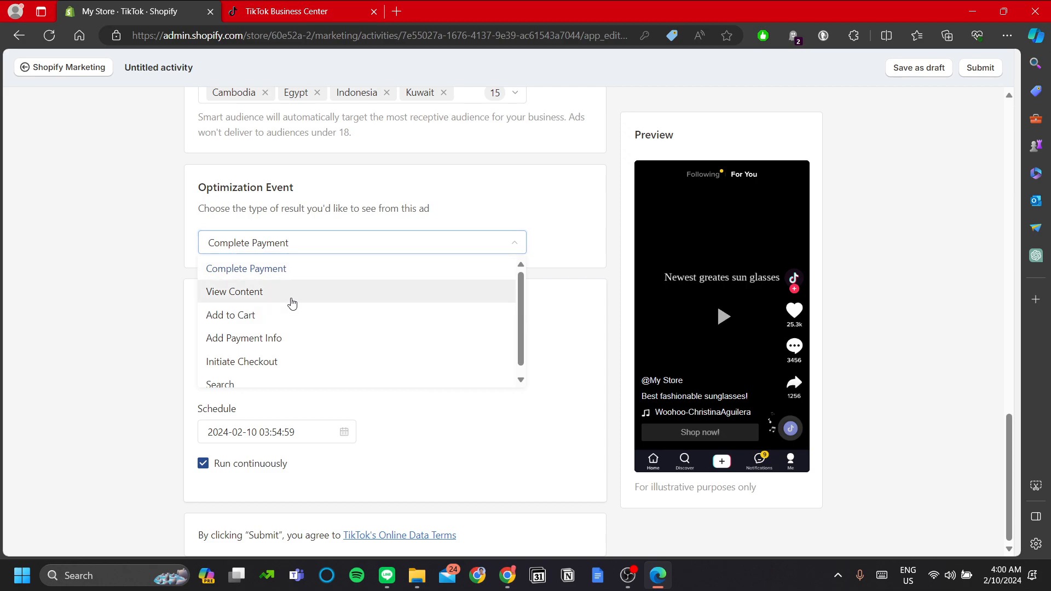
{"action": "left_click", "coordinate": [290, 296]}
Look through the optimization events and choose Search as the campaign's result type.
{"action": "left_click", "coordinate": [303, 247]}
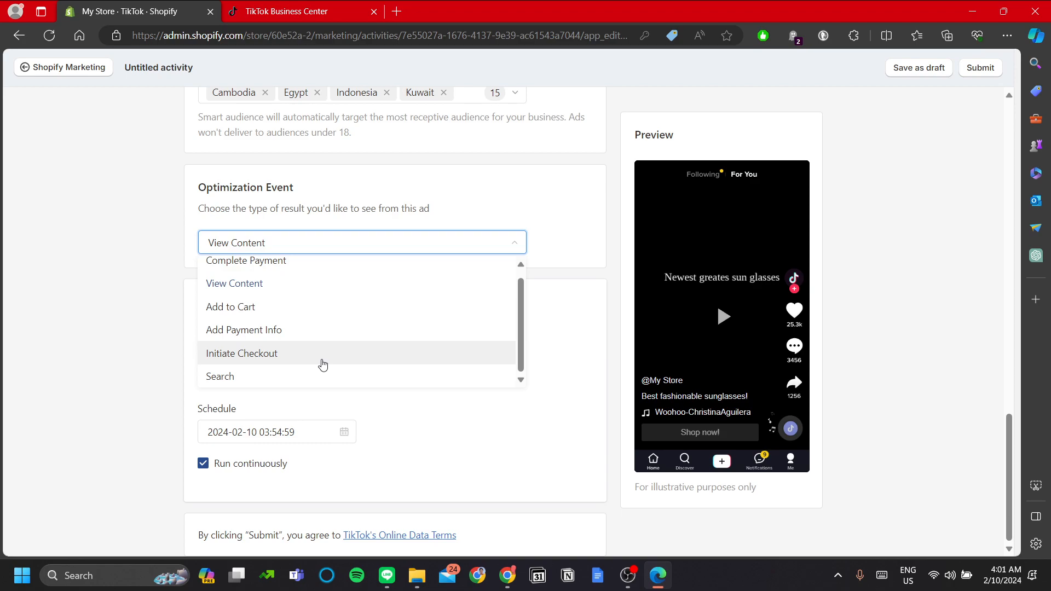
{"action": "scroll", "coordinate": [333, 355], "scroll_direction": "up", "scroll_amount": 1}
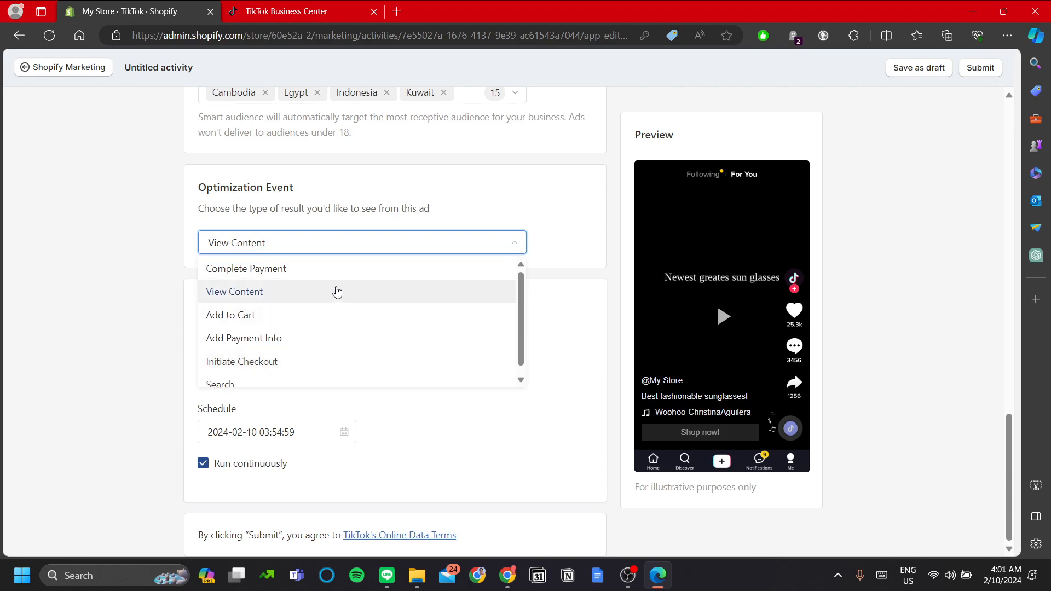
{"action": "scroll", "coordinate": [337, 291], "scroll_direction": "down", "scroll_amount": 1}
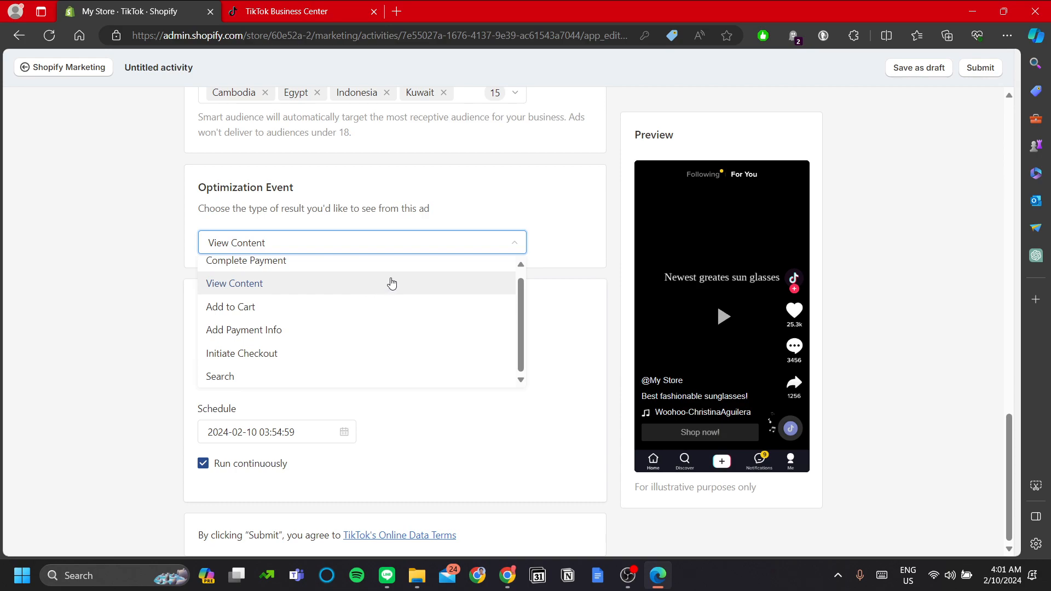
{"action": "left_click", "coordinate": [263, 385]}
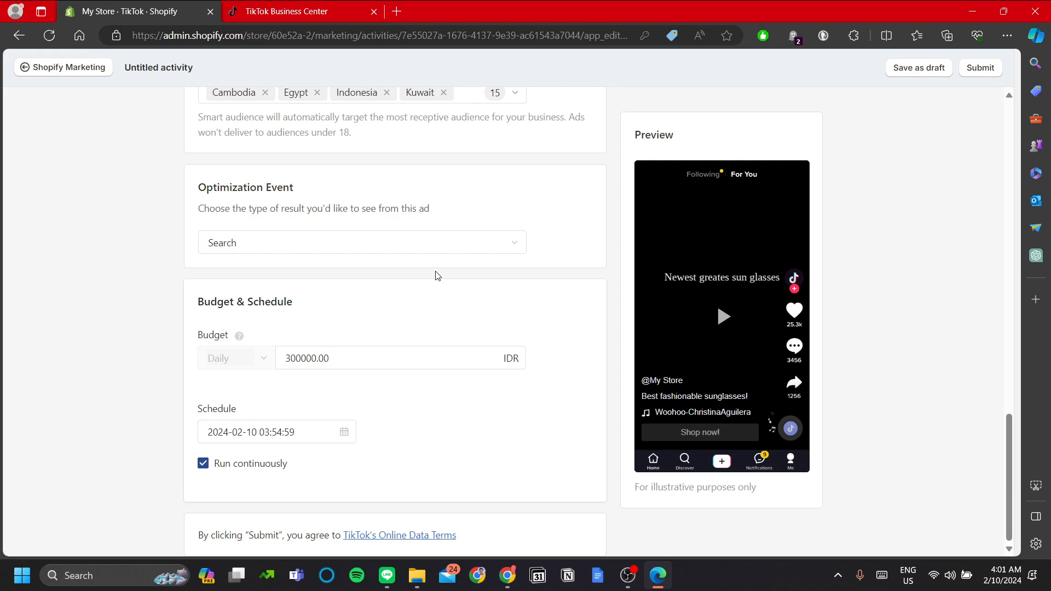
Turn off Run continuously in the campaign schedule, leaving the daily budget as it is.
{"action": "left_click", "coordinate": [438, 352]}
{"action": "left_click", "coordinate": [395, 363]}
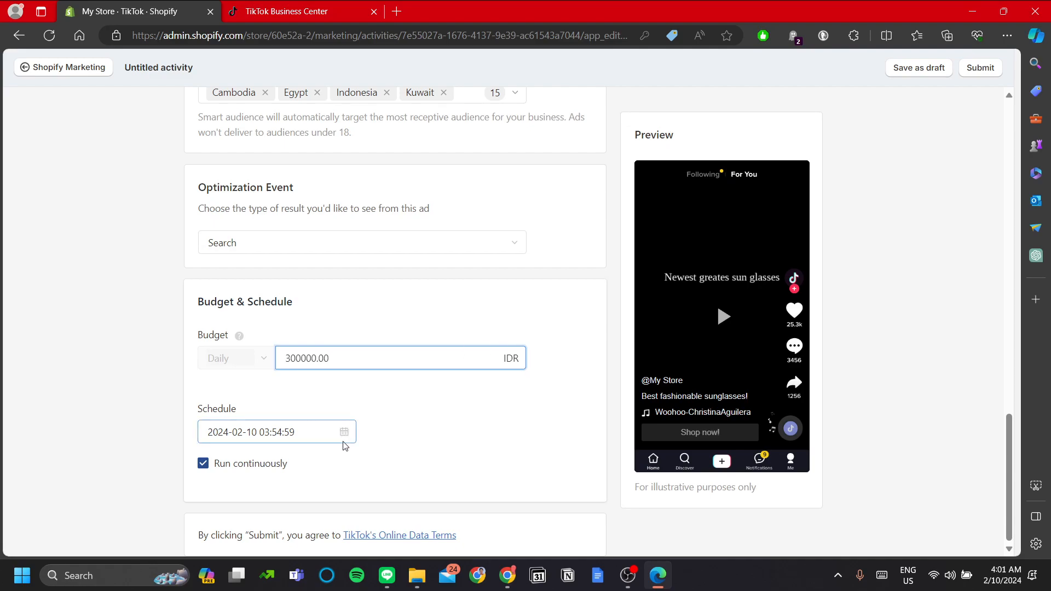
{"action": "left_click", "coordinate": [202, 477]}
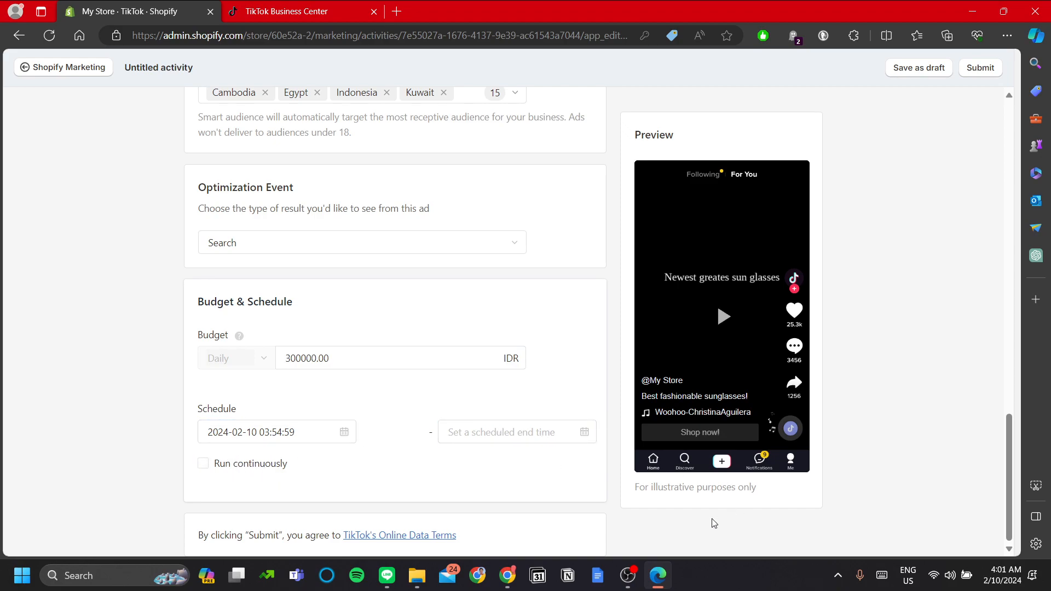
Switch to TikTok Business Center, open the existing business account and show its advertiser accounts.
{"action": "scroll", "coordinate": [550, 410], "scroll_direction": "up", "scroll_amount": 10}
{"action": "scroll", "coordinate": [984, 123], "scroll_direction": "up", "scroll_amount": 2}
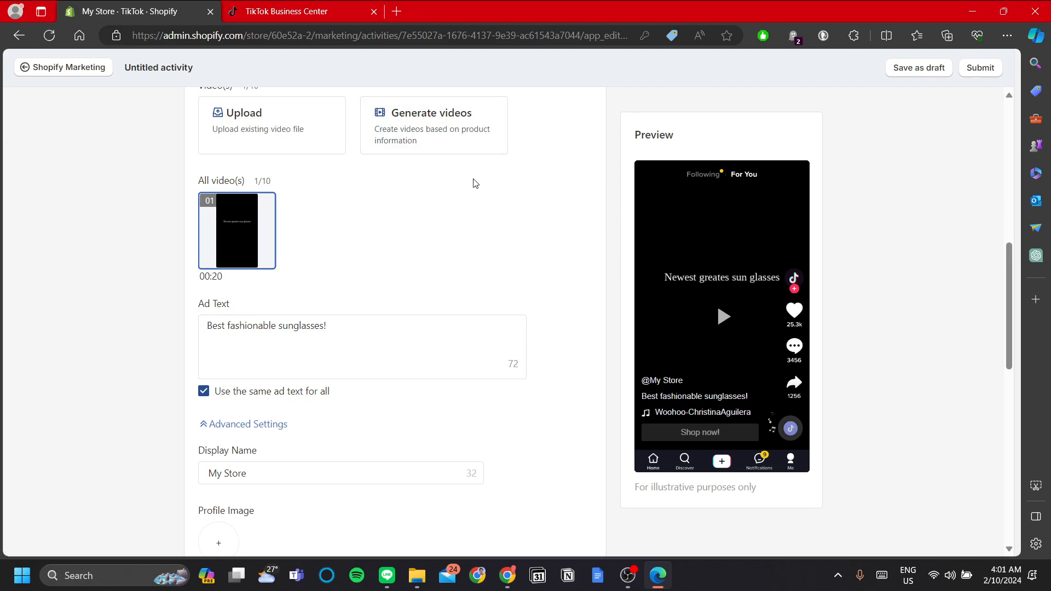
{"action": "left_click", "coordinate": [303, 14]}
{"action": "left_click", "coordinate": [980, 71]}
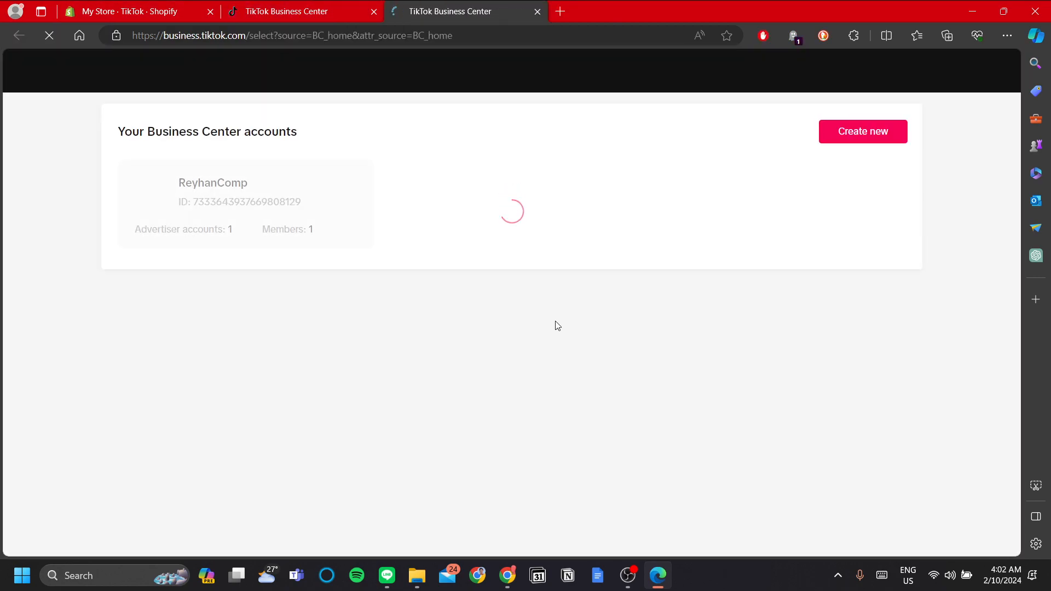
{"action": "left_click", "coordinate": [225, 207]}
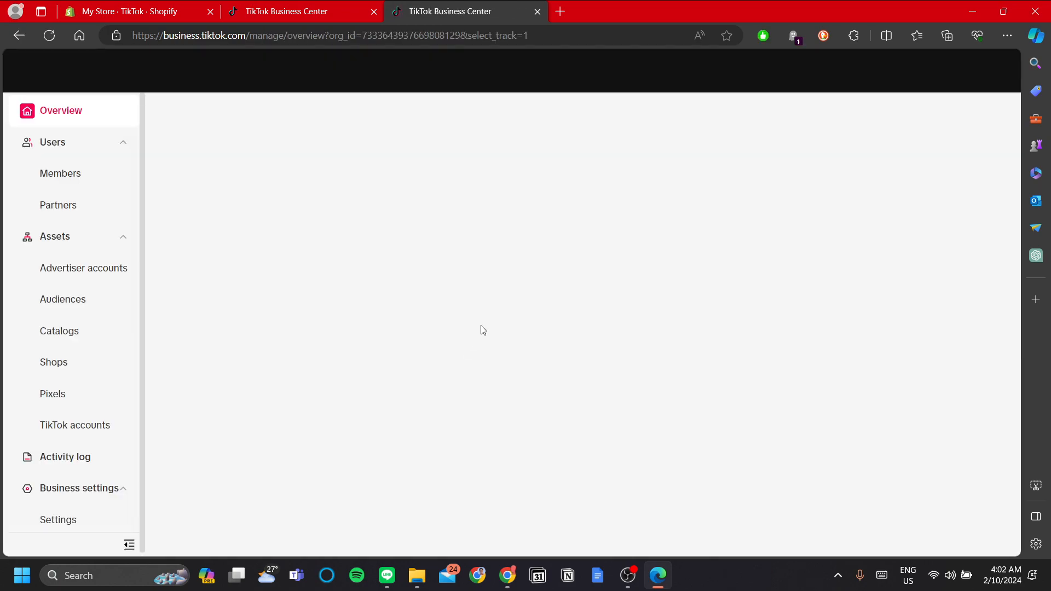
{"action": "left_click", "coordinate": [77, 302]}
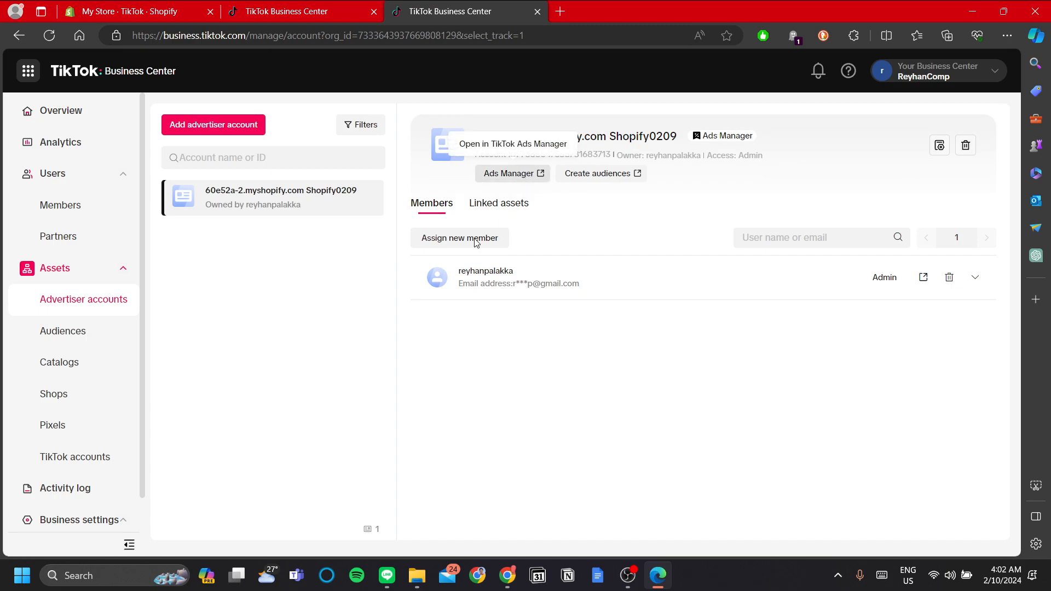
Open the store's advertiser account in TikTok Ads Manager and start creating a new ad instead of finishing the unfinished campaign.
{"action": "left_click", "coordinate": [526, 180]}
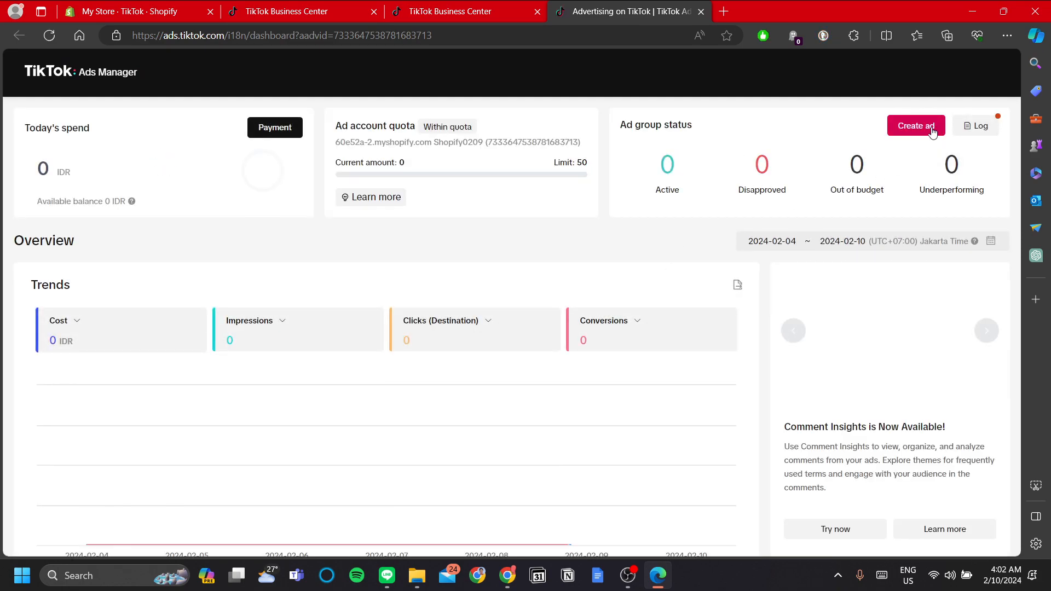
{"action": "left_click", "coordinate": [931, 127]}
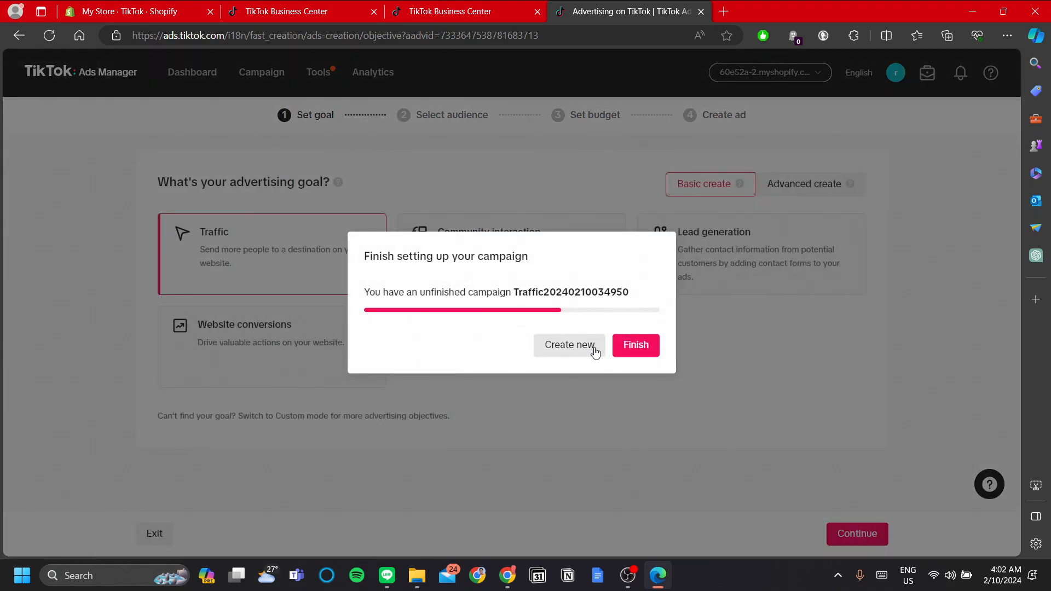
{"action": "left_click", "coordinate": [595, 352]}
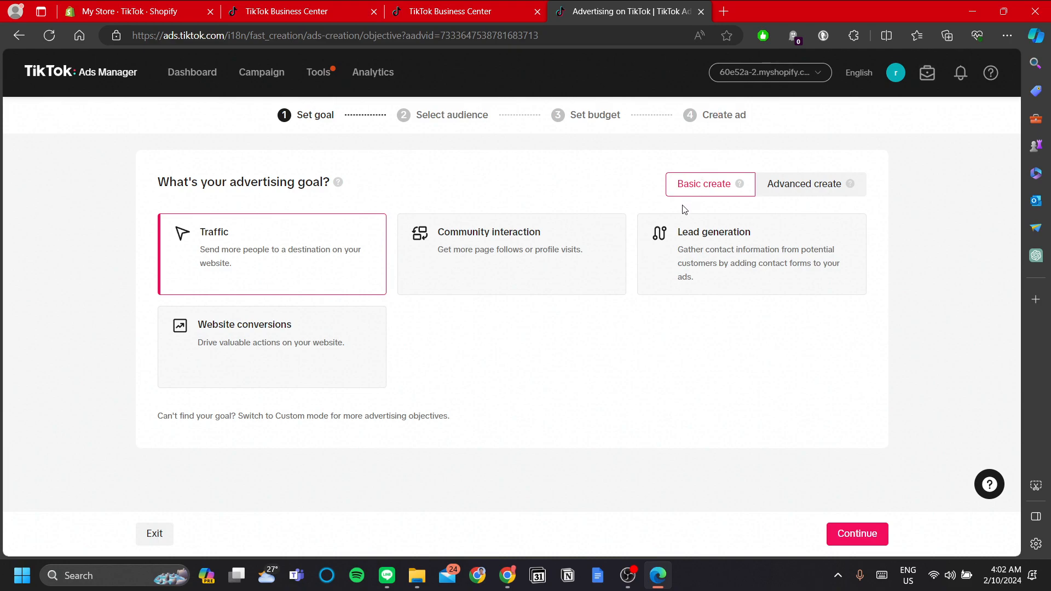
Return to the Shopify campaign activity and review its promotion and ad creation settings.
{"action": "left_click", "coordinate": [176, 14]}
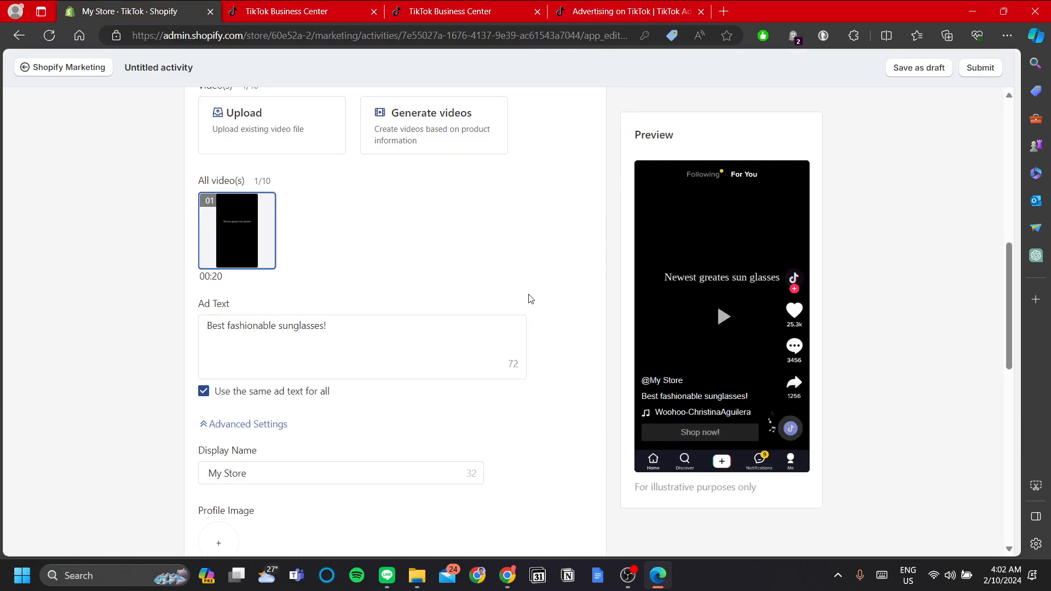
{"action": "scroll", "coordinate": [507, 294], "scroll_direction": "up", "scroll_amount": 10}
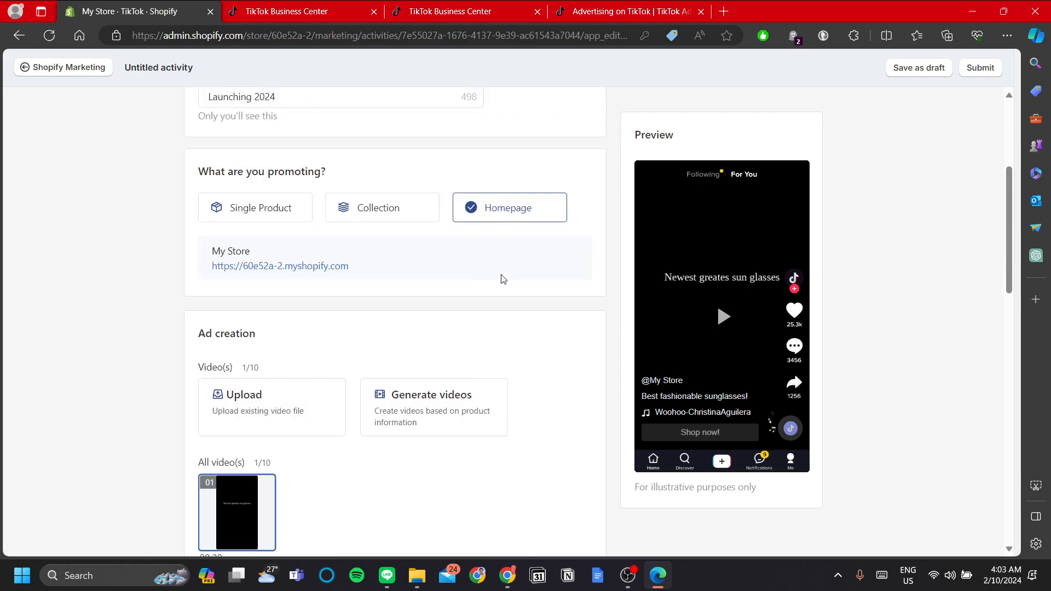